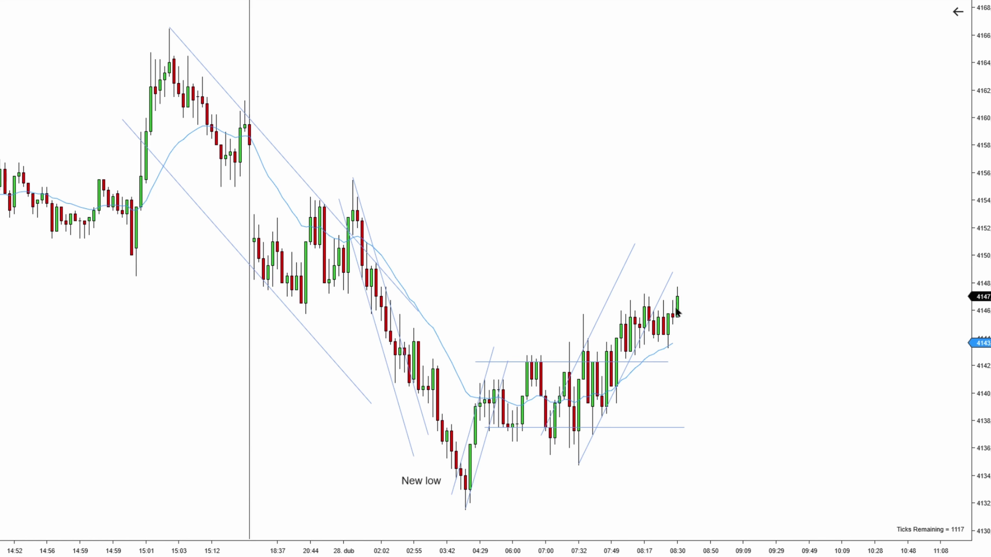
Step: Draw one arrow pointing at the 08:17 swing high and another pointing up at the following pullback low
scroll(724, 323, "down", 4)
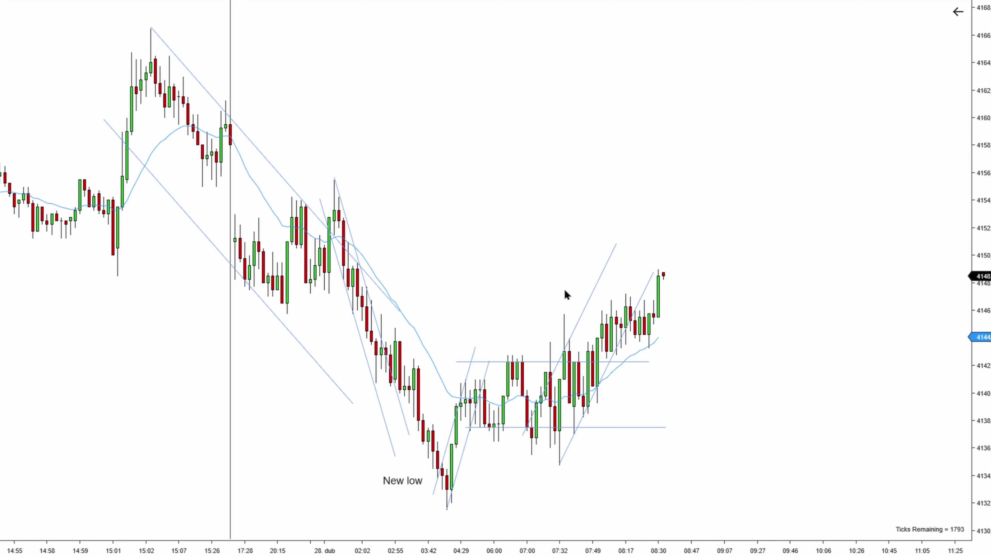
left_click_drag(560, 288, 624, 289)
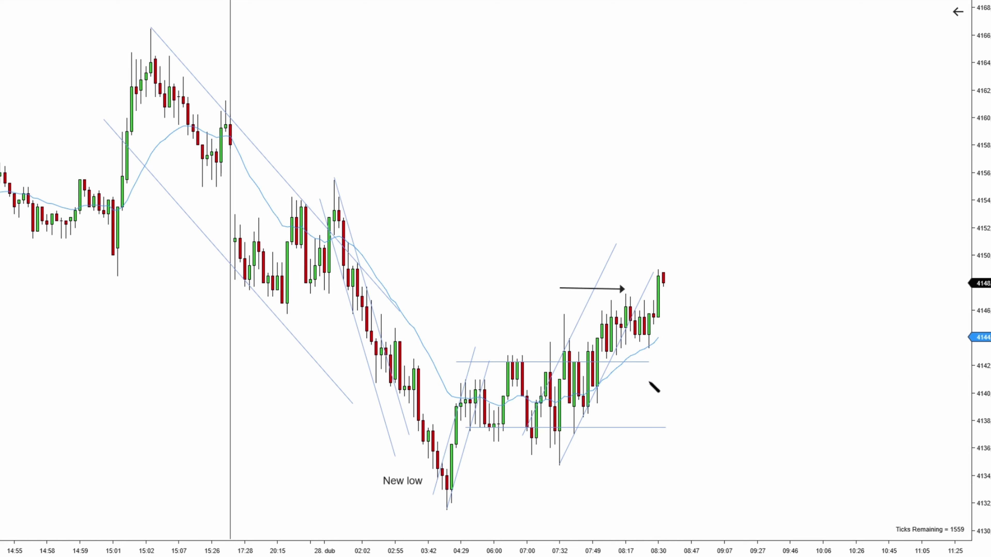
left_click_drag(650, 383, 649, 355)
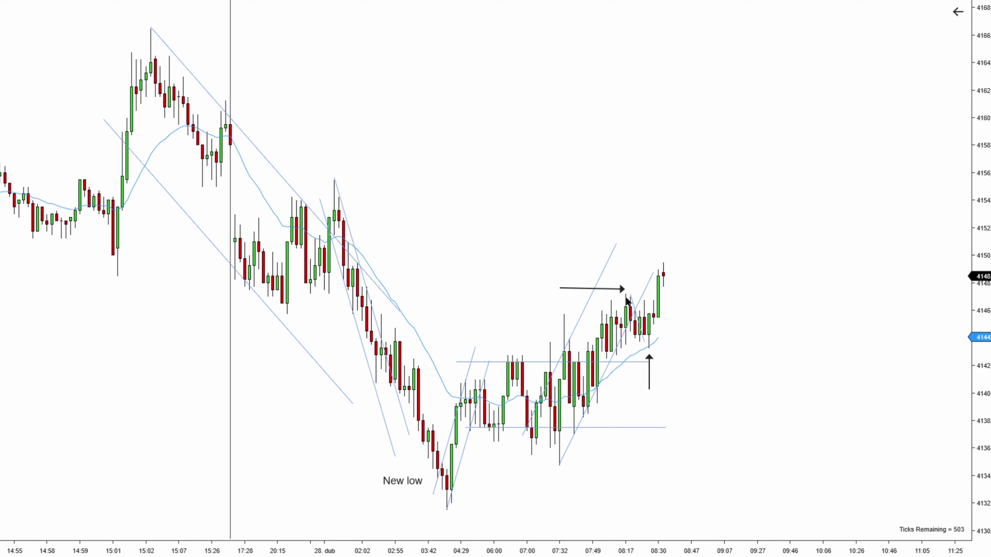
Step: Shift the upward arrow lower and place a "2EL" text label beneath the pullback low
left_click_drag(651, 385, 649, 412)
left_click(691, 370)
type("E")
key("BackSpace")
type("2ES")
left_click(741, 309)
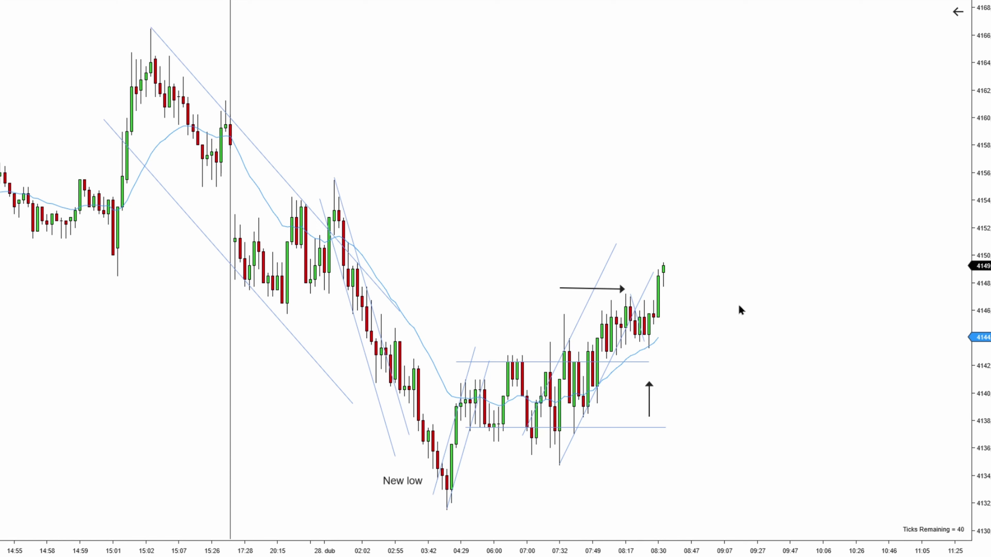
left_click_drag(670, 362, 637, 357)
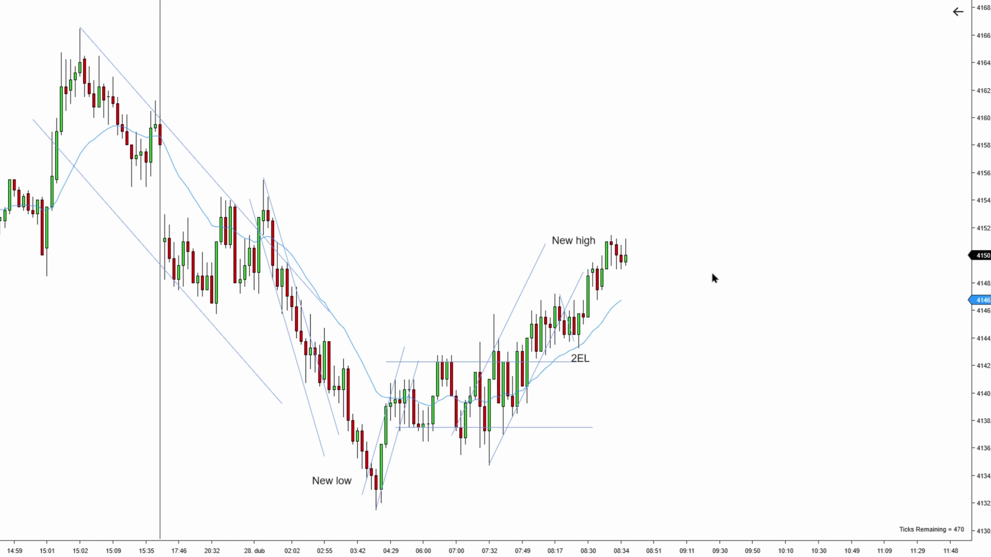
Step: Review the price action from the previous session's selloff through the rising channel to the latest candles
left_click_drag(713, 275, 716, 275)
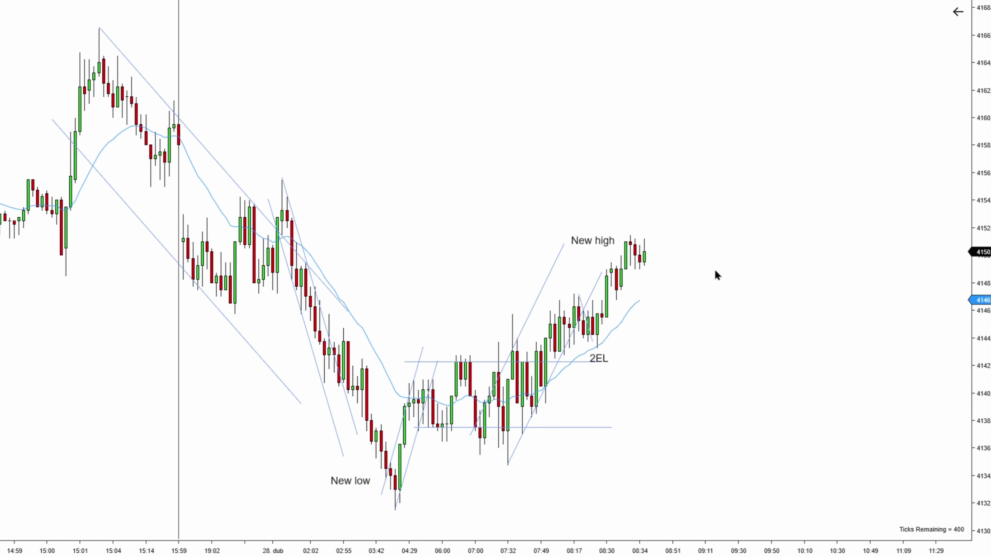
scroll(720, 266, "up", 1)
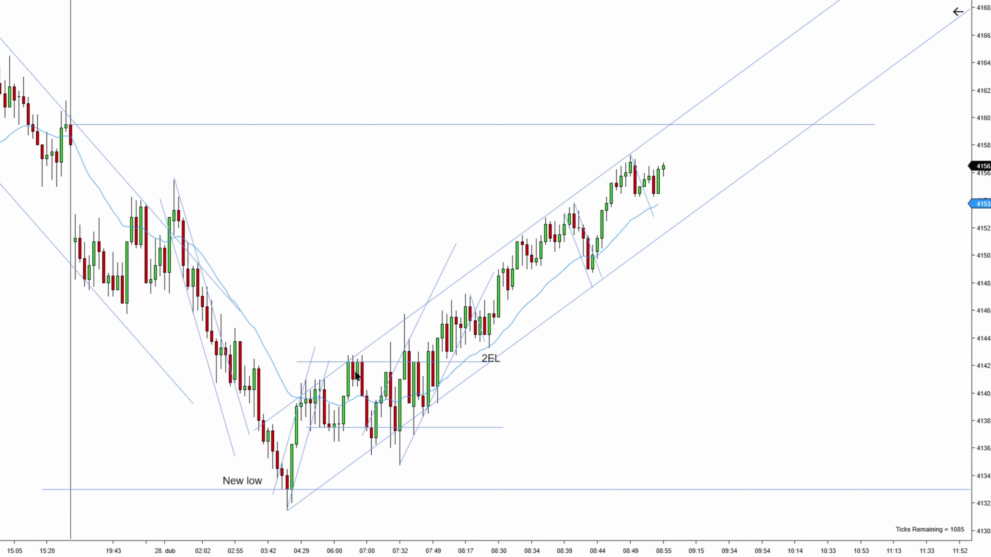
left_click_drag(360, 318, 536, 275)
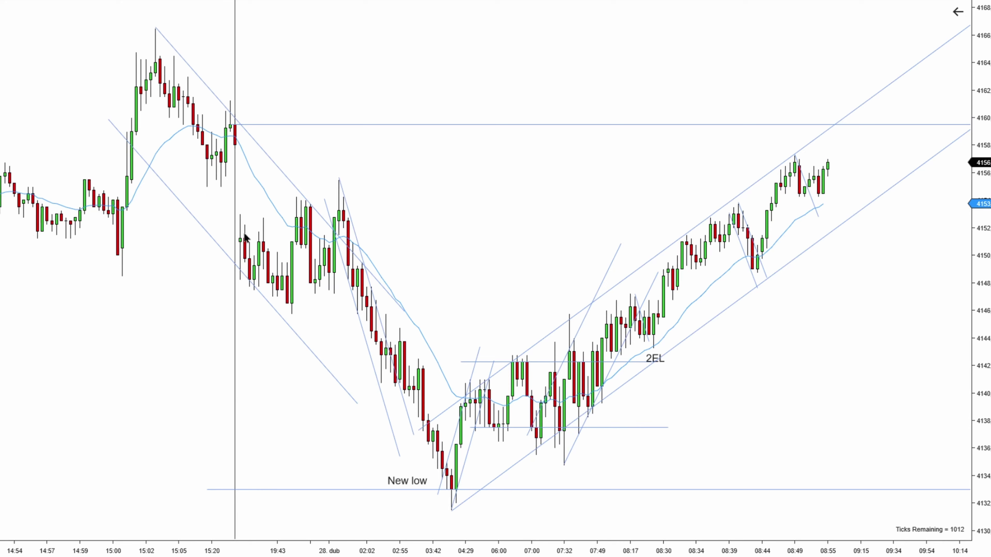
left_click_drag(365, 200, 323, 199)
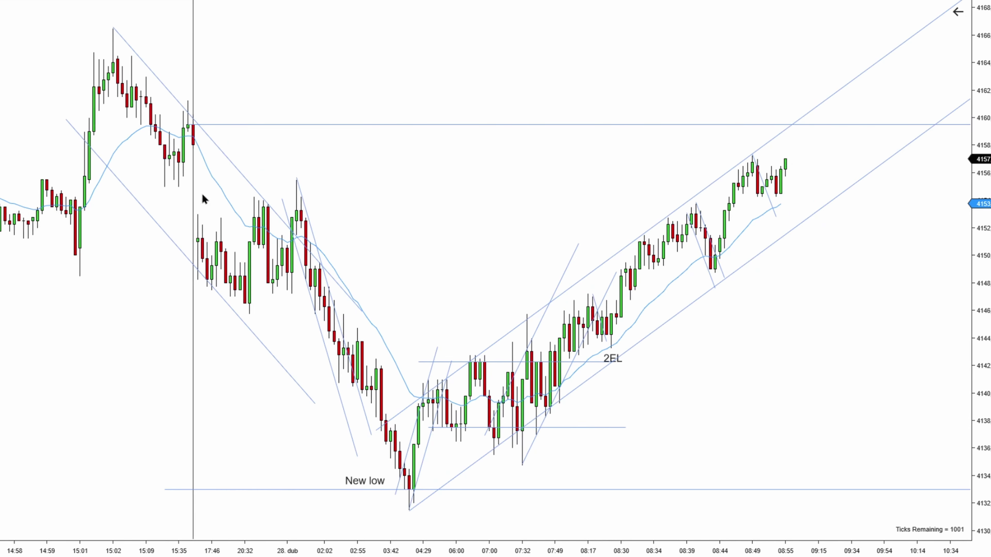
left_click_drag(464, 198, 402, 290)
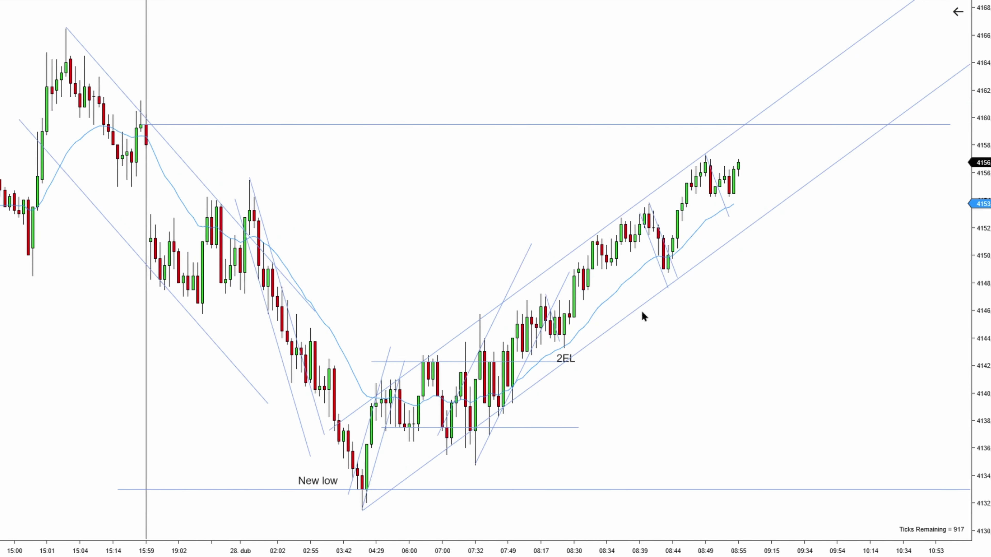
left_click_drag(616, 176, 503, 192)
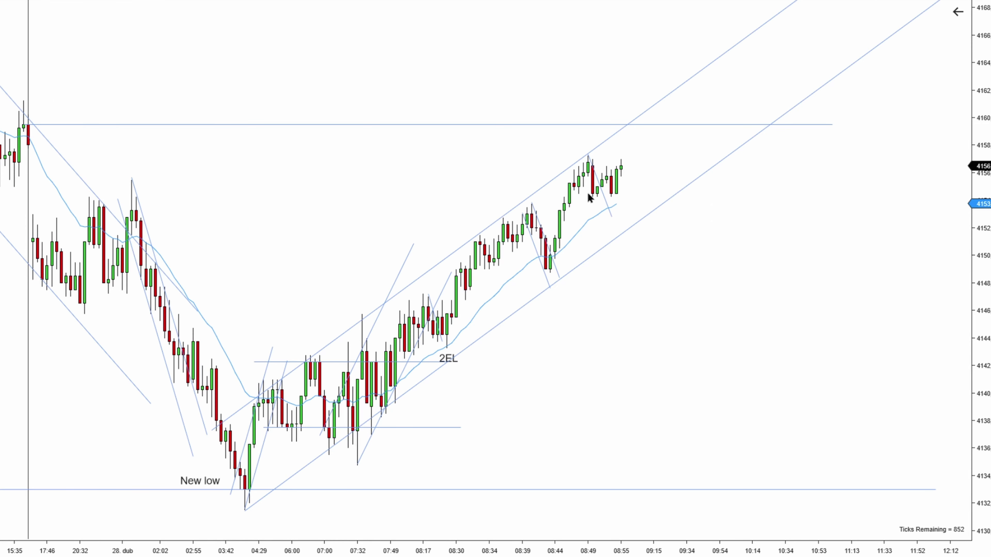
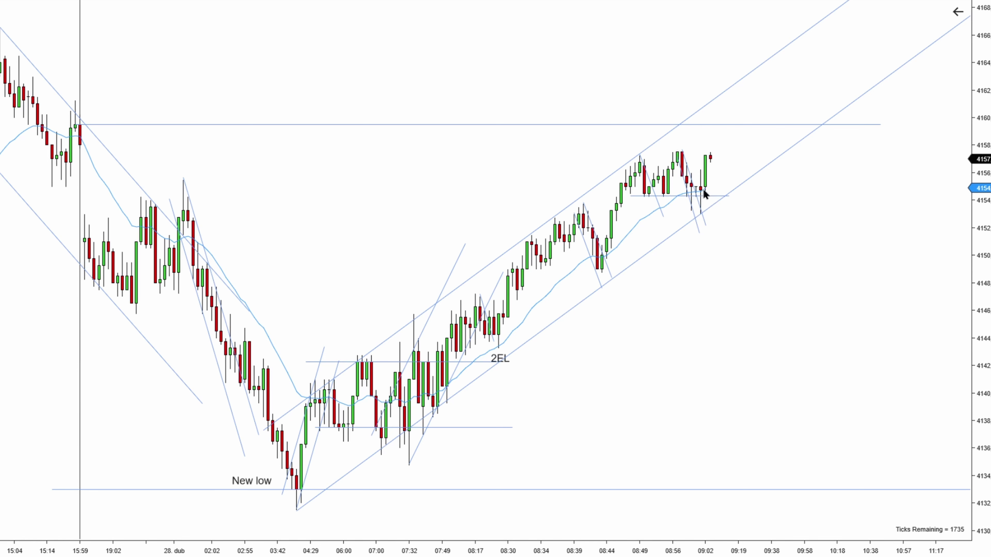
Step: Try marking the pullback low at the lower channel line with a short horizontal line
scroll(765, 211, "right", 2)
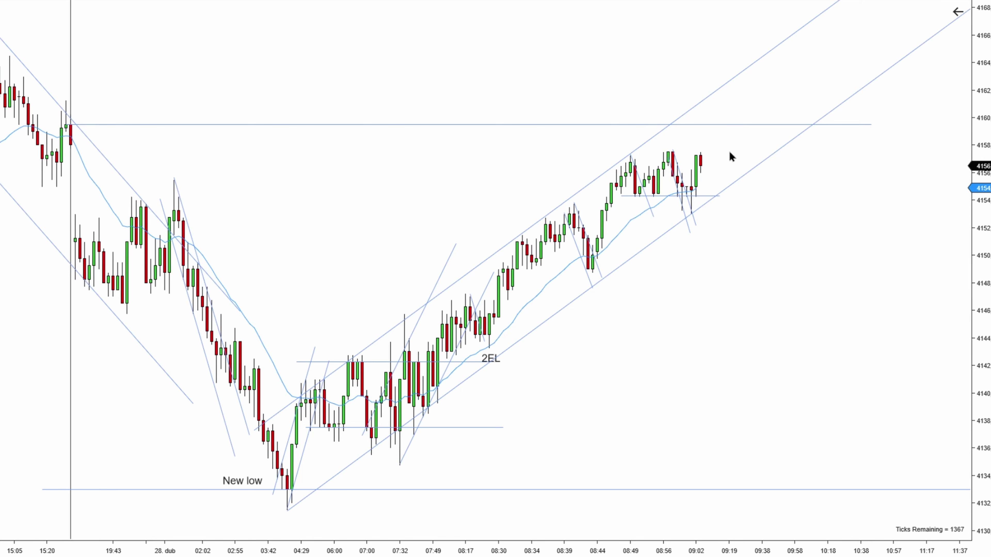
scroll(729, 156, "right", 2)
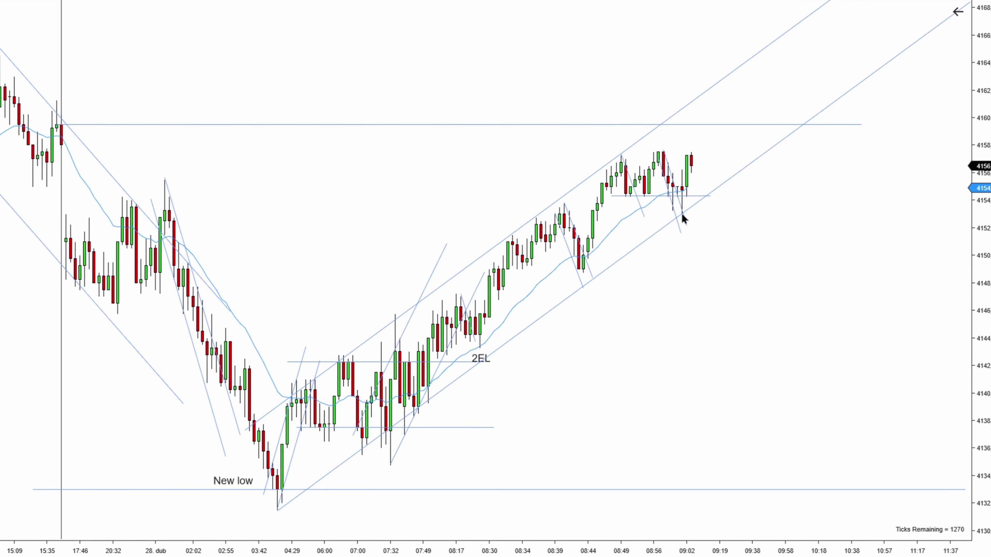
left_click_drag(668, 214, 701, 215)
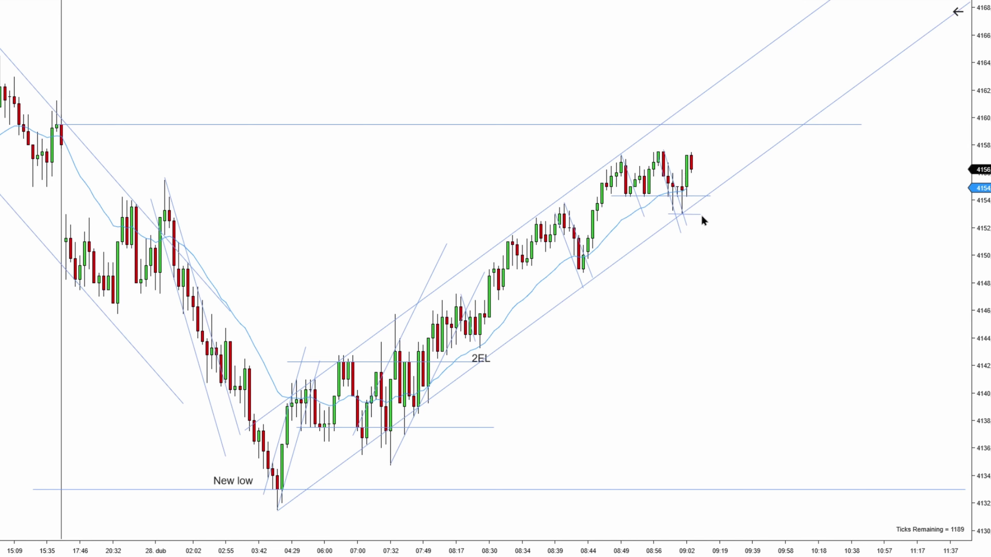
key("ctrl+z")
scroll(770, 191, "down", 3)
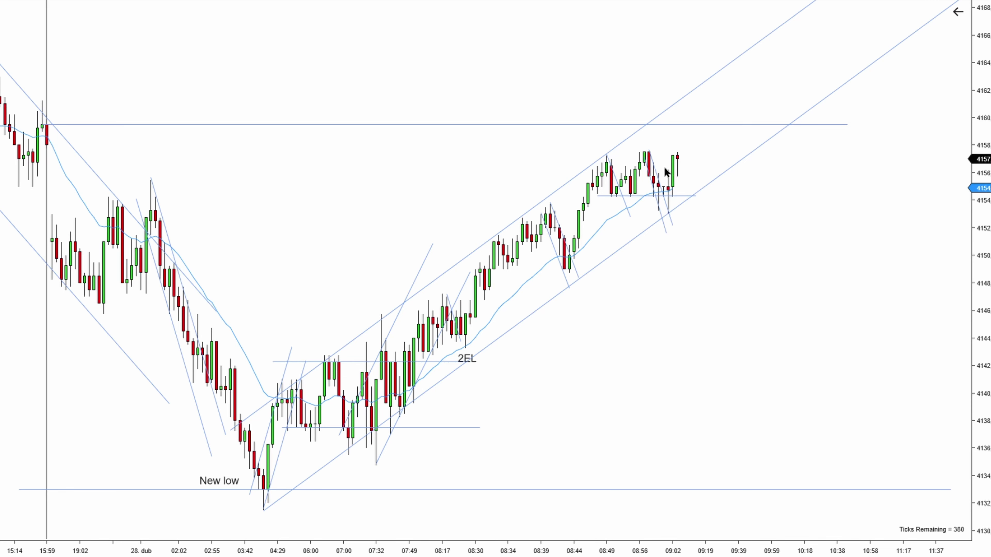
scroll(741, 193, "down", 1)
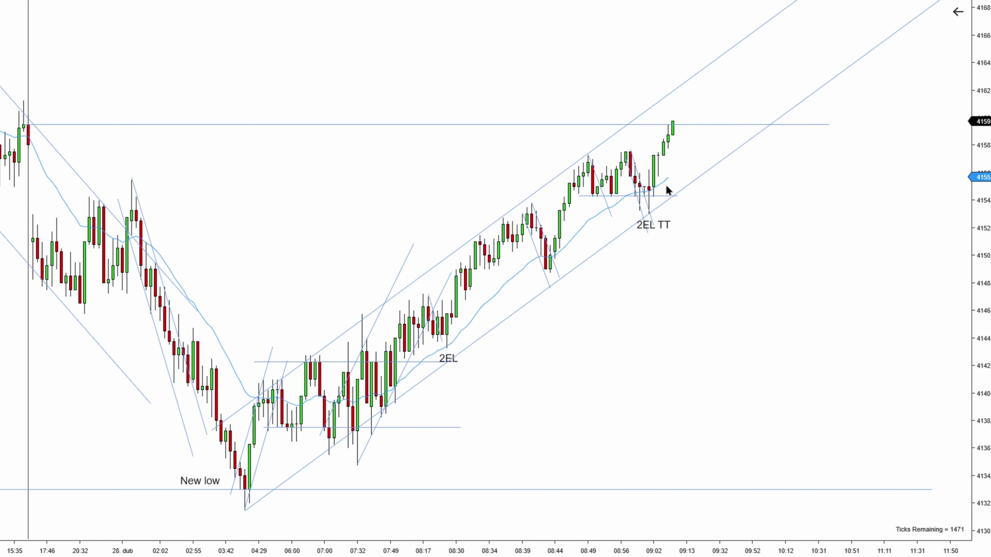
scroll(682, 197, "down", 1)
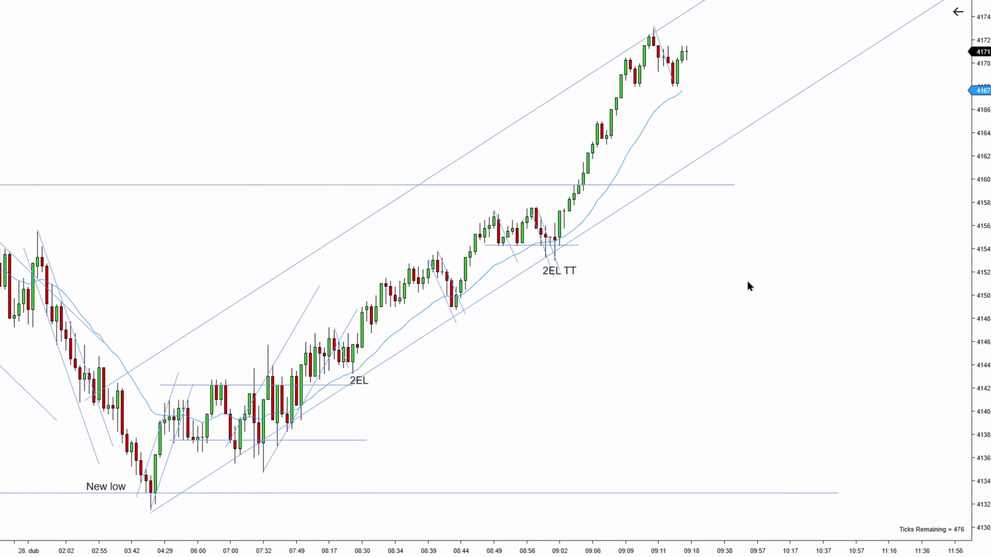
left_click_drag(747, 286, 731, 287)
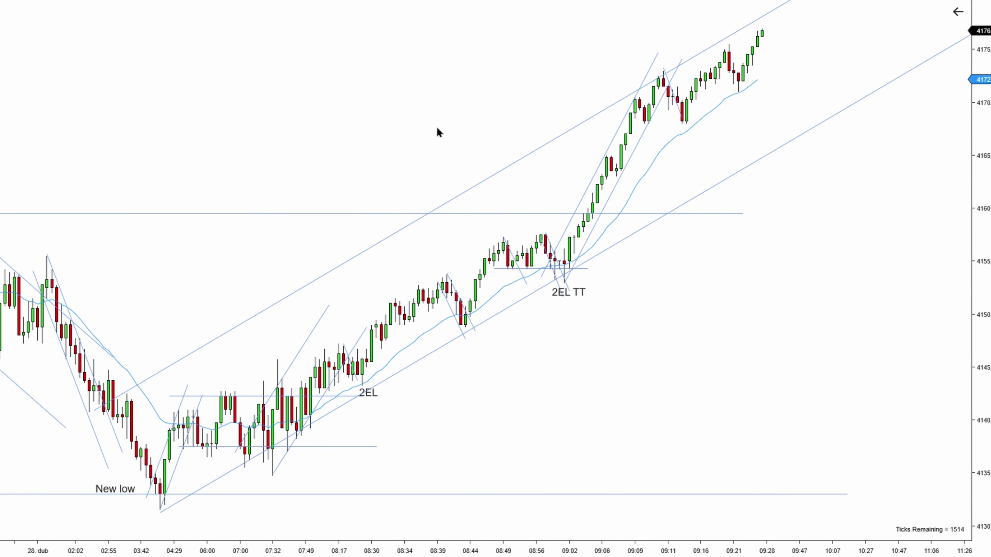
Step: Try the upper channel line against the earlier swing highs, and return it to the most recent highs
scroll(503, 183, "up", 5)
left_click_drag(498, 190, 531, 224)
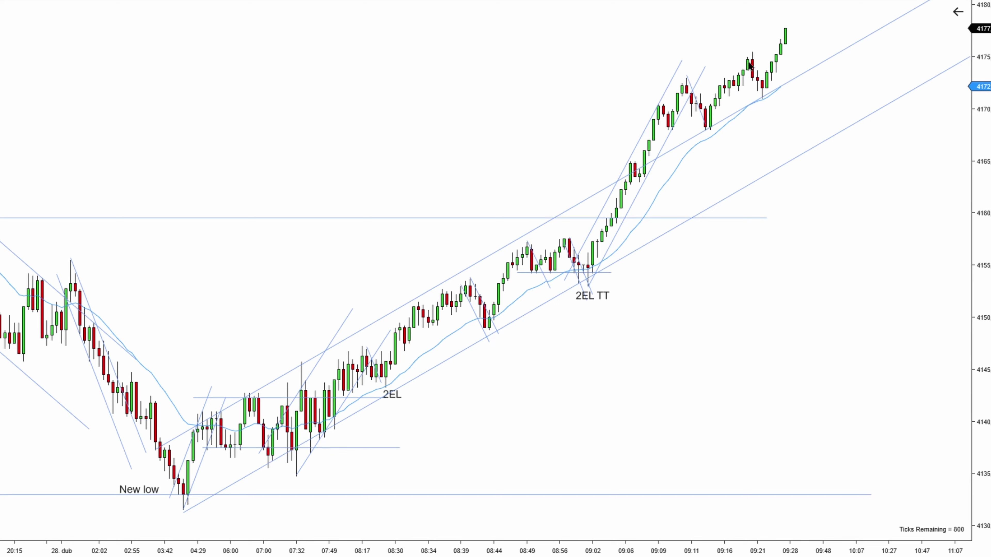
left_click(497, 249)
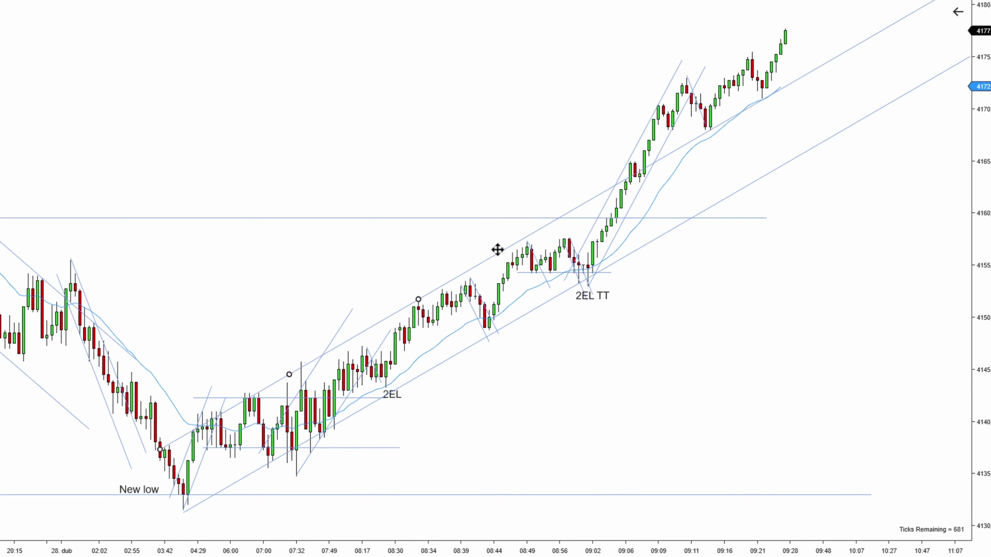
left_click_drag(498, 250, 468, 204)
left_click(458, 217)
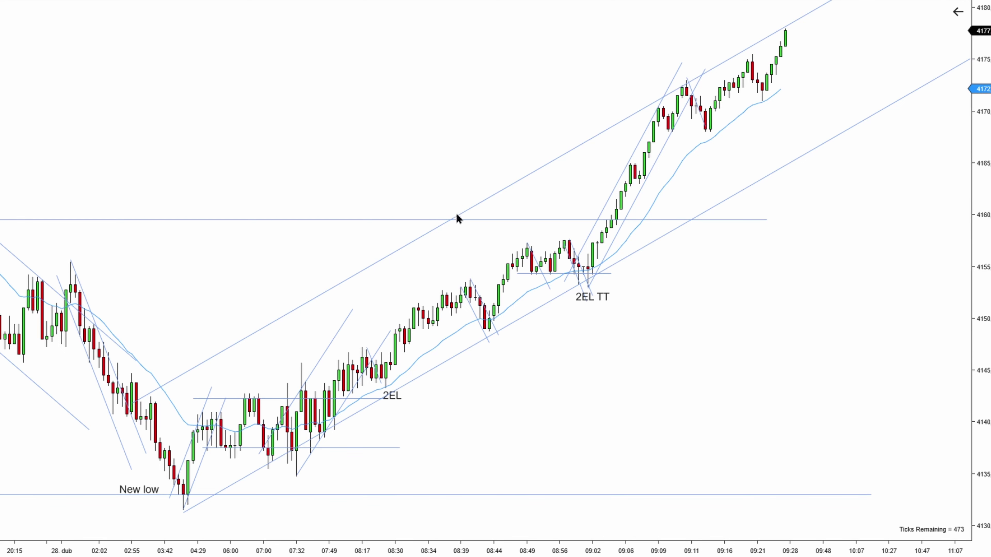
Step: Place a parallel copy of the lower channel line along the earlier swing highs inside the wide channel
left_click(522, 321)
left_click_drag(519, 325, 447, 295)
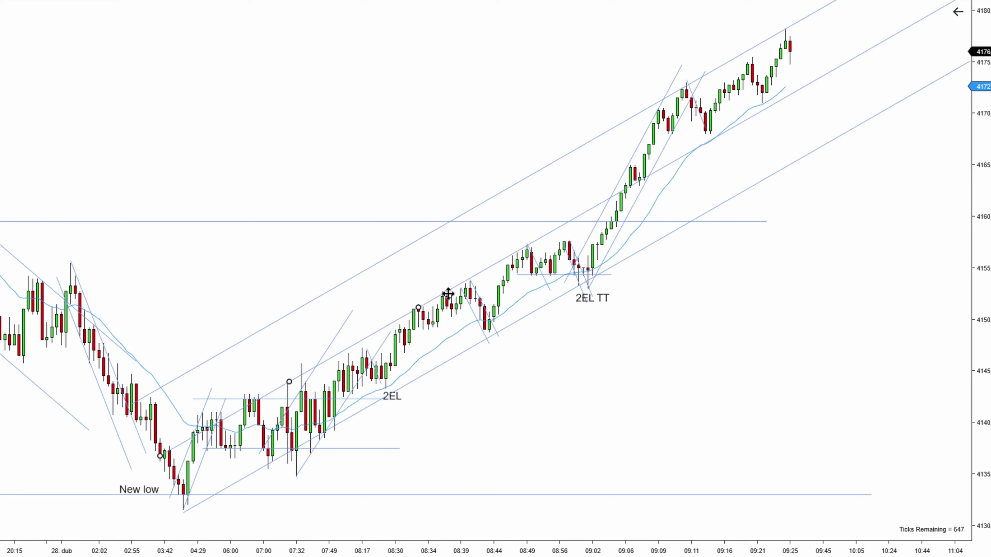
left_click(448, 295)
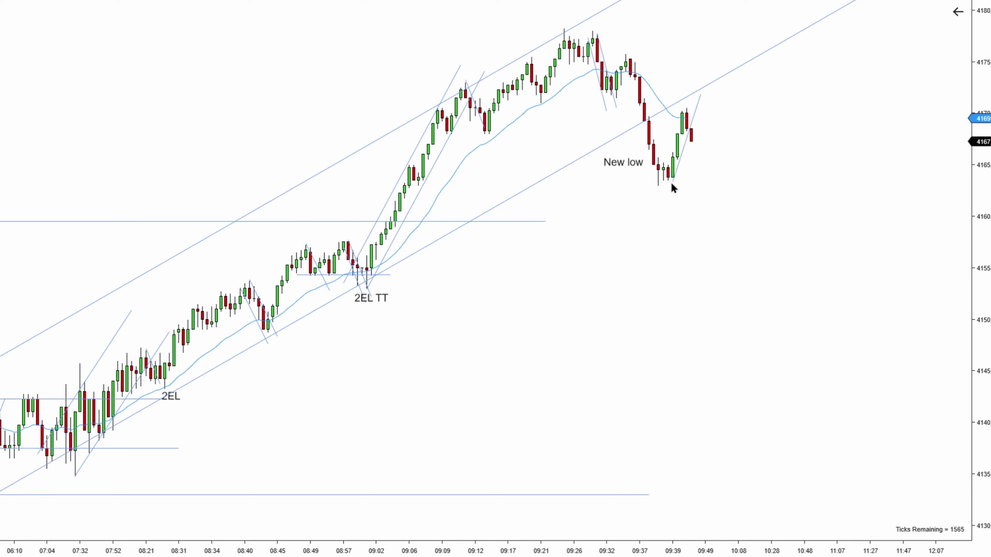
Step: Compare the narrower channel by moving the upper channel line onto the earlier swing highs and back to the outer highs
left_click_drag(616, 230, 737, 249)
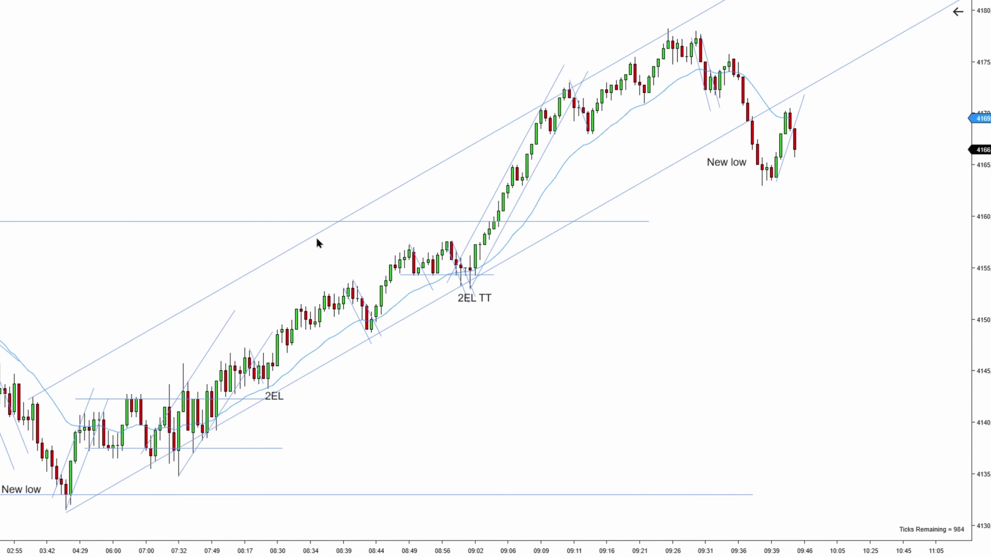
left_click(287, 252)
left_click_drag(288, 253, 294, 298)
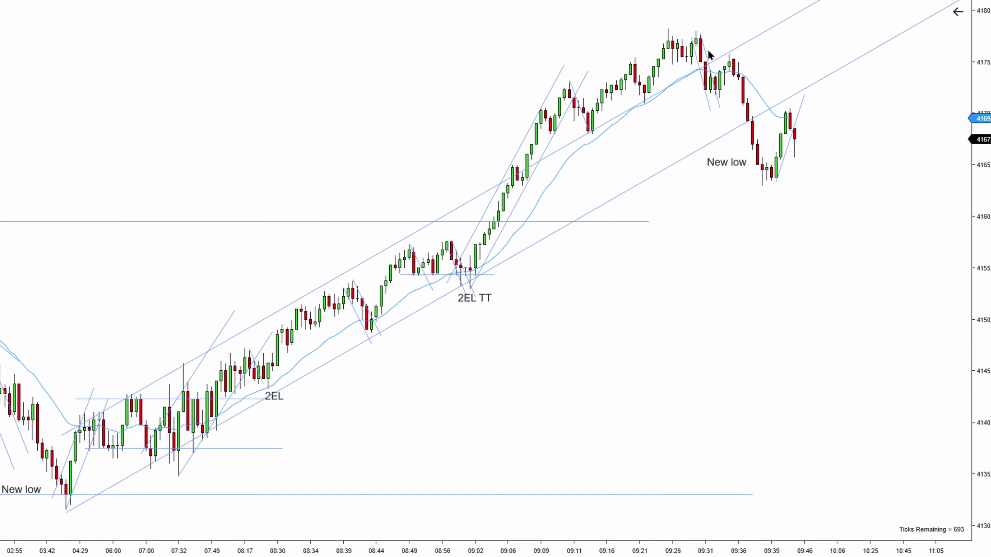
left_click(243, 331)
left_click_drag(244, 331, 219, 287)
Step: Shorten the rising trendline after the new low, and enclose the steep decline before it between two parallel falling trendlines
left_click_drag(217, 217, 284, 219)
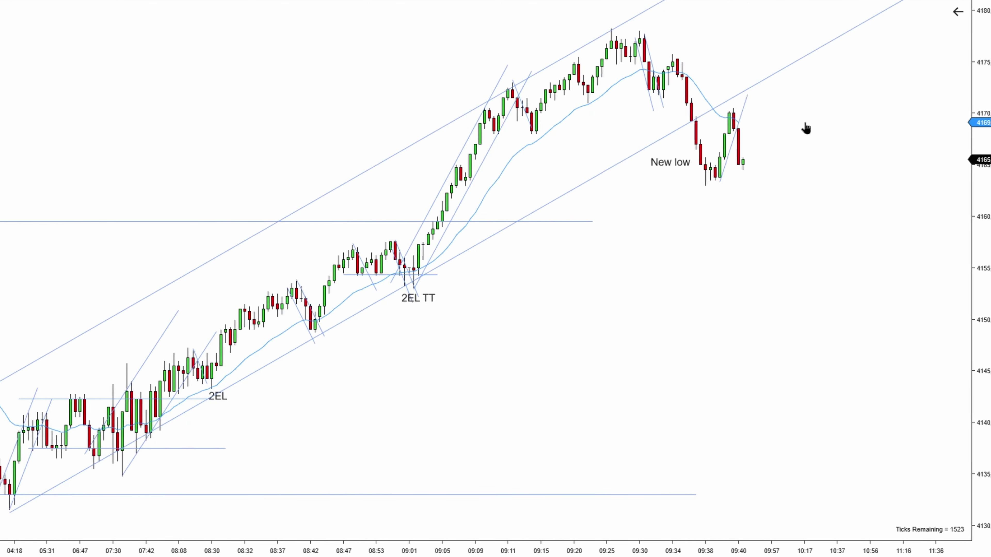
left_click(709, 102)
left_click_drag(711, 96, 704, 107)
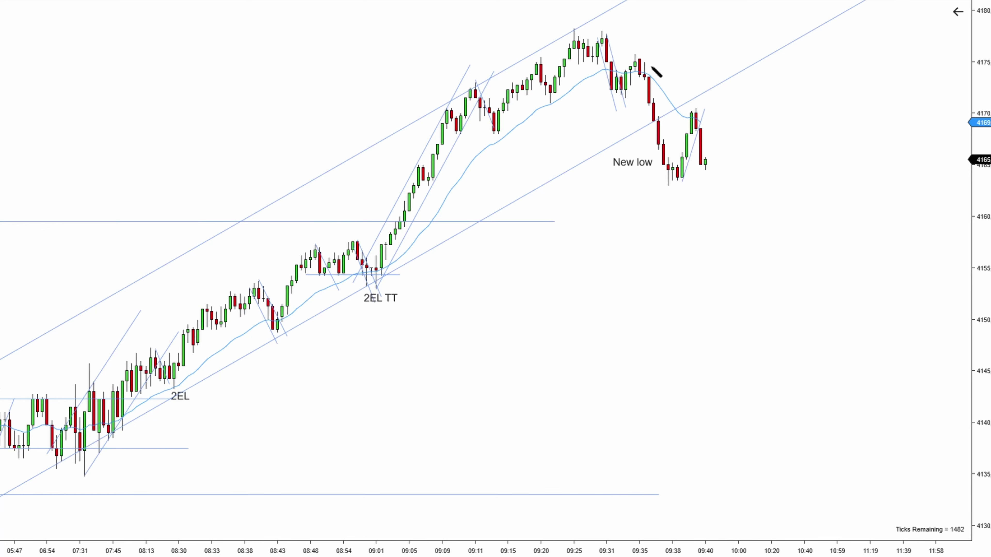
left_click_drag(644, 57, 677, 192)
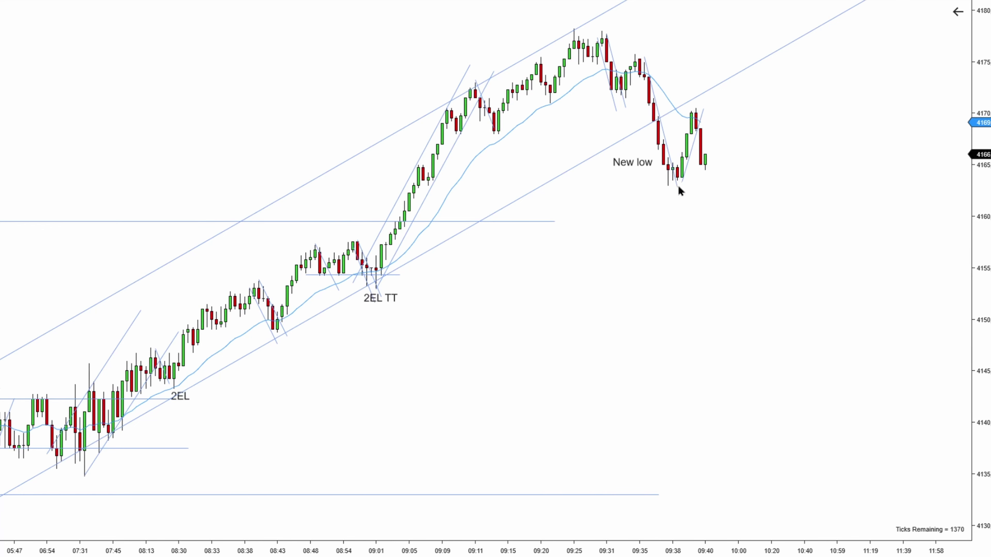
left_click_drag(673, 155, 666, 159)
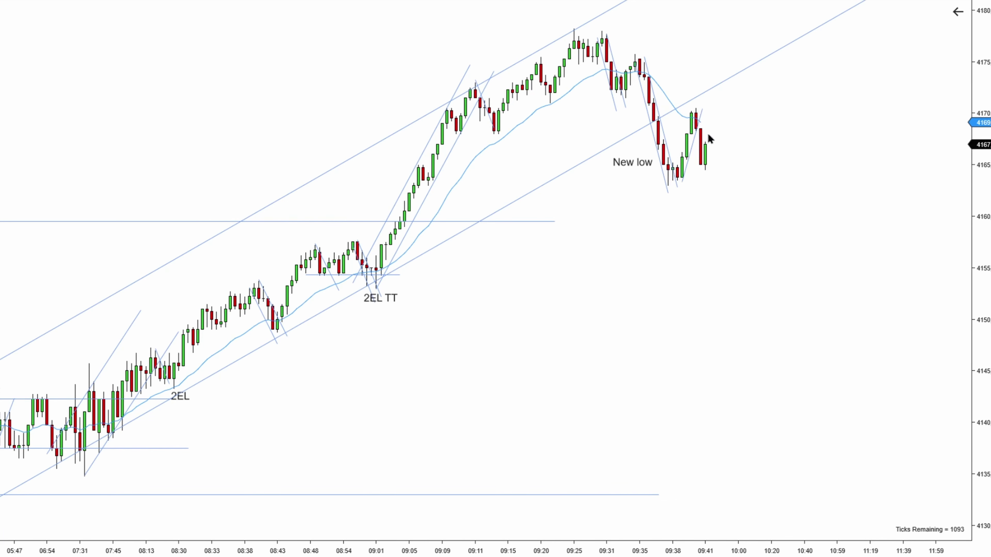
Step: Move the 7-contract buy limit order up to the 4169 price level beside the latest candles
scroll(741, 142, "up", 3)
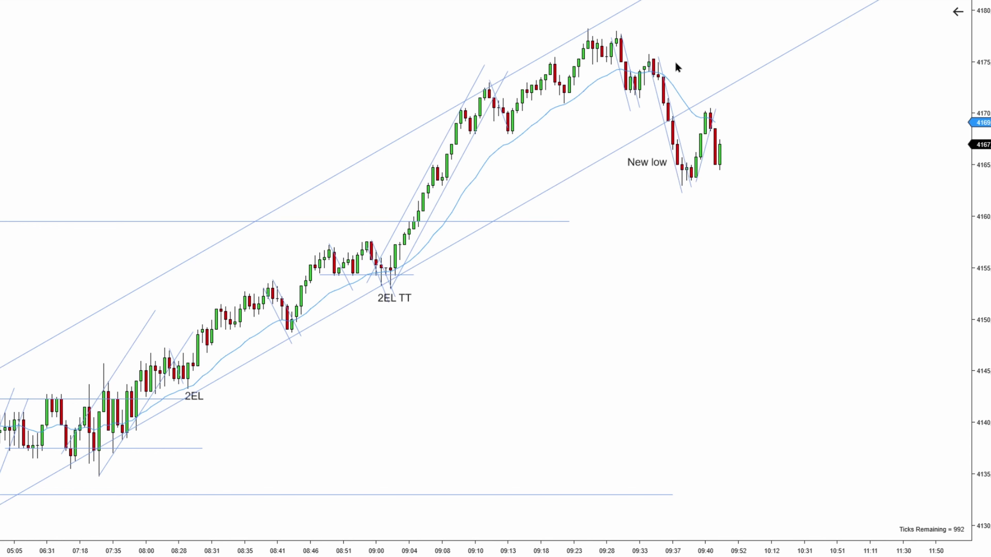
scroll(780, 117, "up", 3)
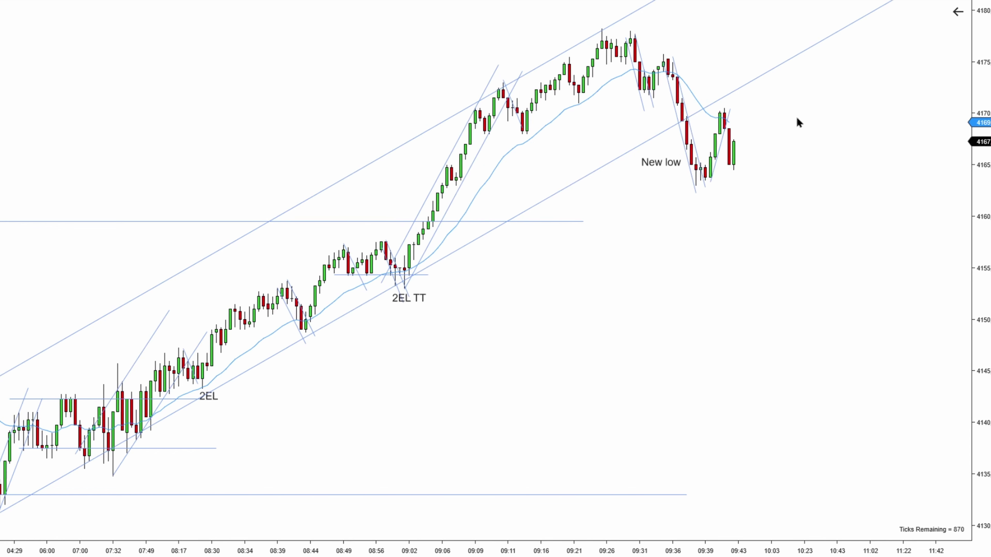
left_click_drag(823, 204, 787, 122)
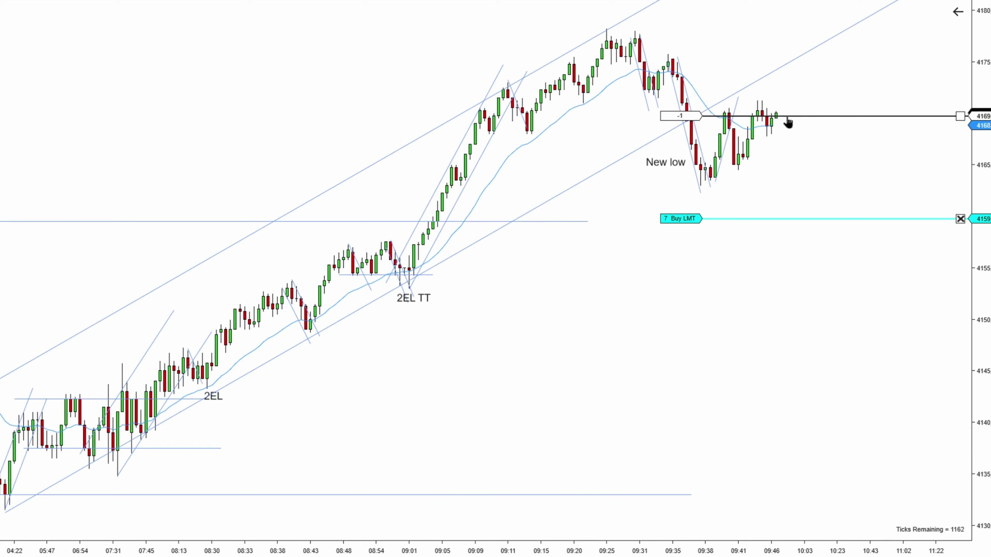
left_click(787, 117)
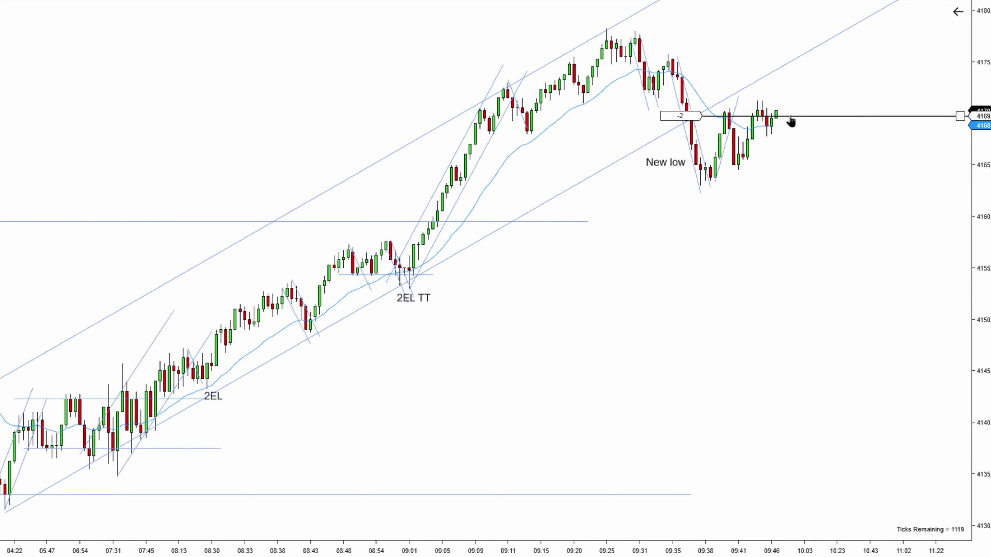
left_click(789, 118)
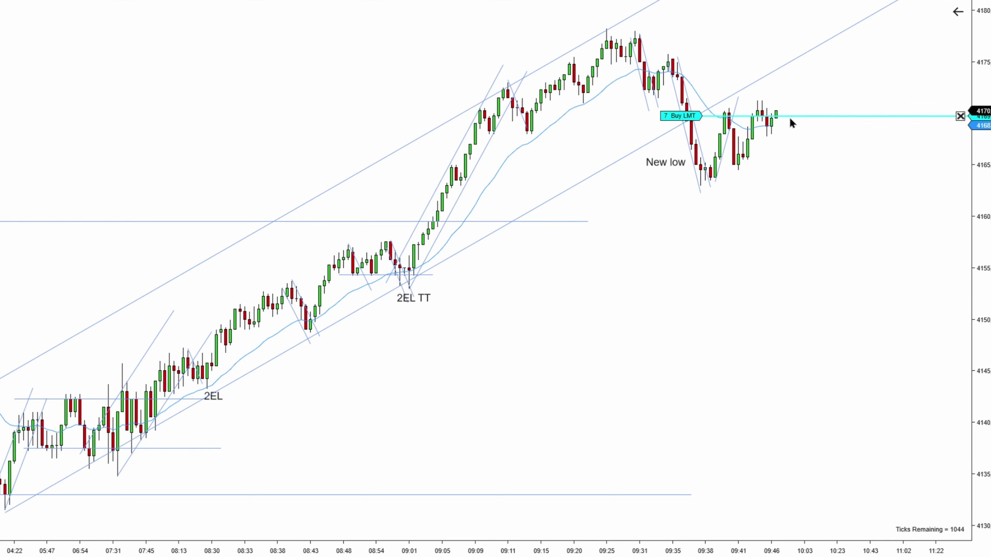
Step: Raise the 7-contract buy limit order to the 4170 price level
left_click(791, 123)
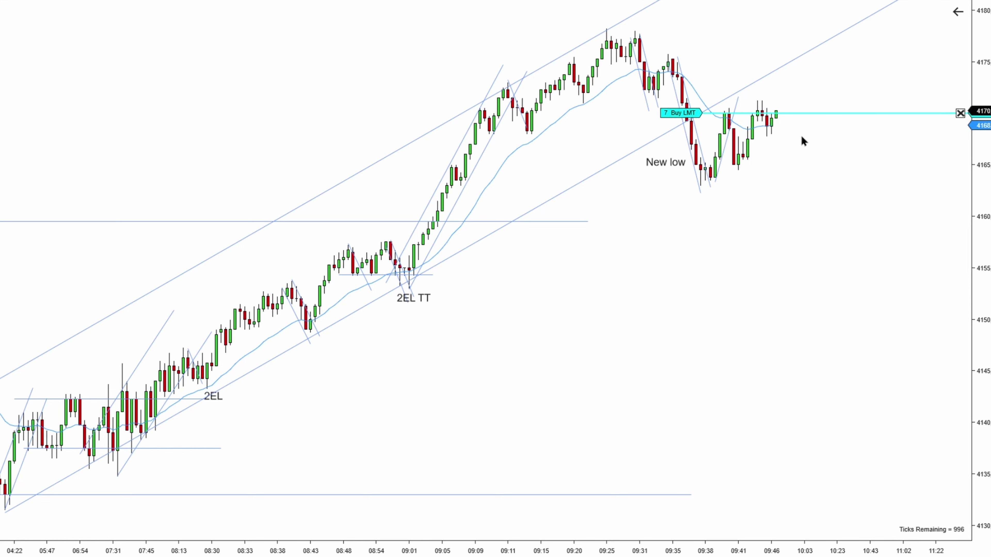
left_click(788, 112)
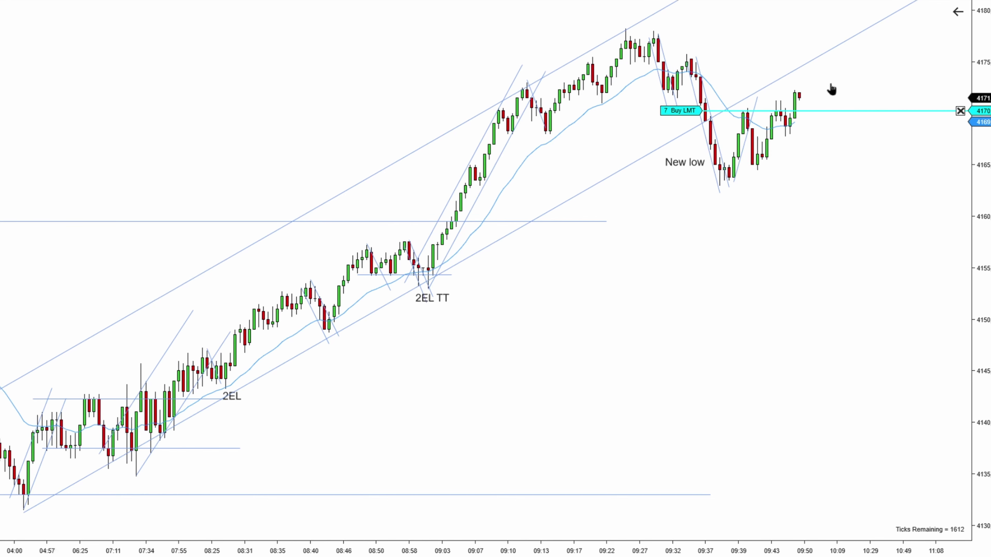
left_click_drag(818, 111, 808, 155)
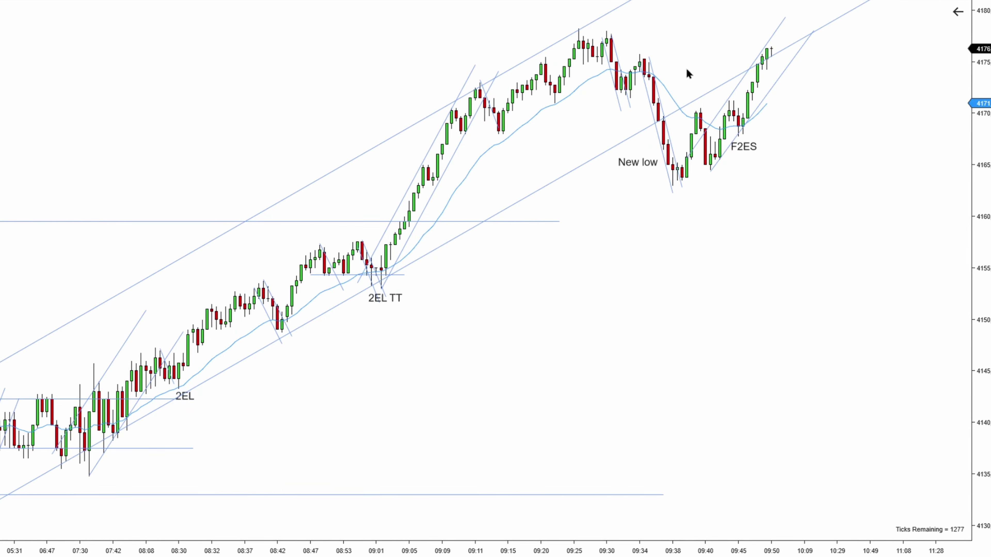
Step: Draw a rising arrow beneath the long uptrend and a horizontal arrow above the swing highs
scroll(587, 307, "up", 2)
left_click_drag(278, 438, 546, 268)
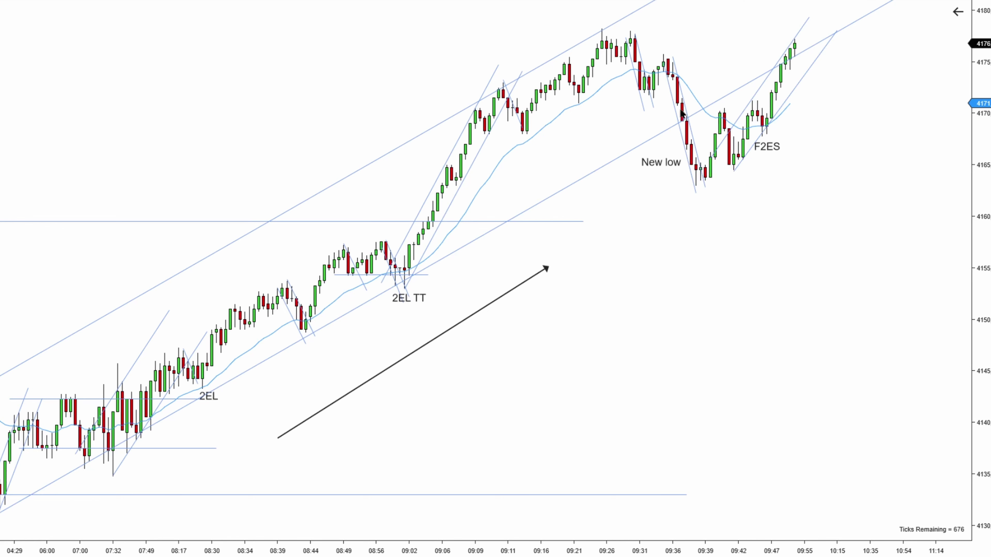
left_click_drag(638, 23, 708, 20)
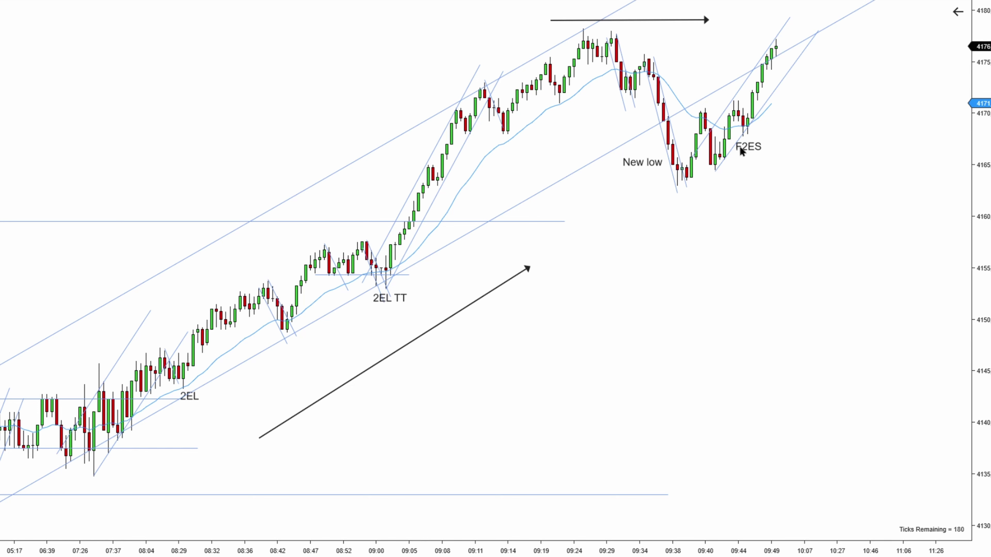
Step: Examine the uptrend's 2EL and 2EL TT entries, the new low after the highs, and the rally from the F2ES label
scroll(745, 148, "up", 2)
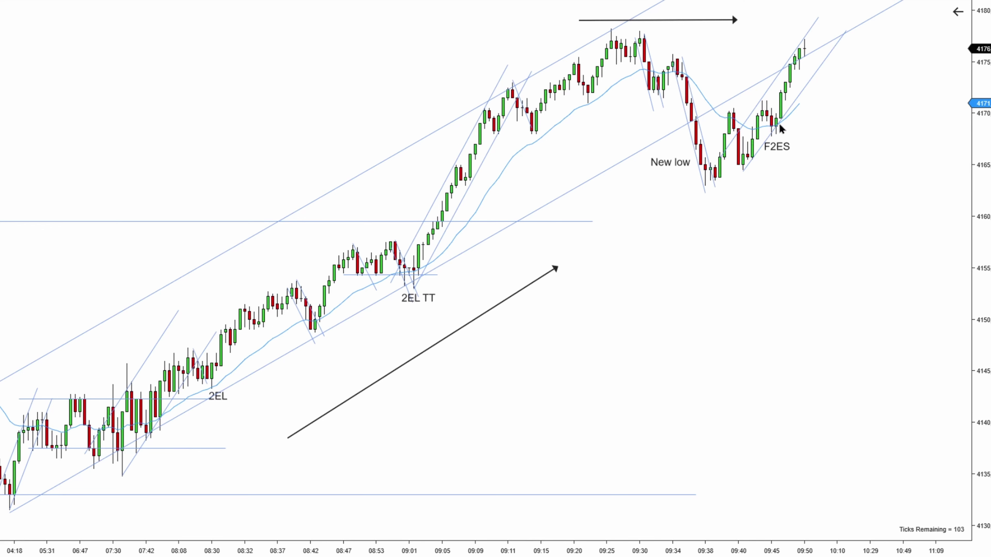
scroll(743, 220, "up", 1)
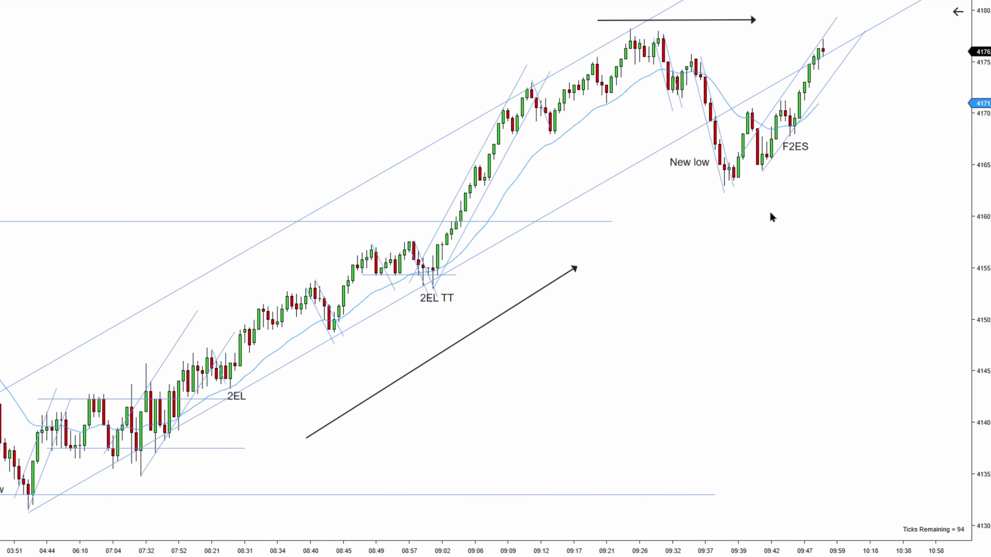
scroll(523, 340, "up", 1)
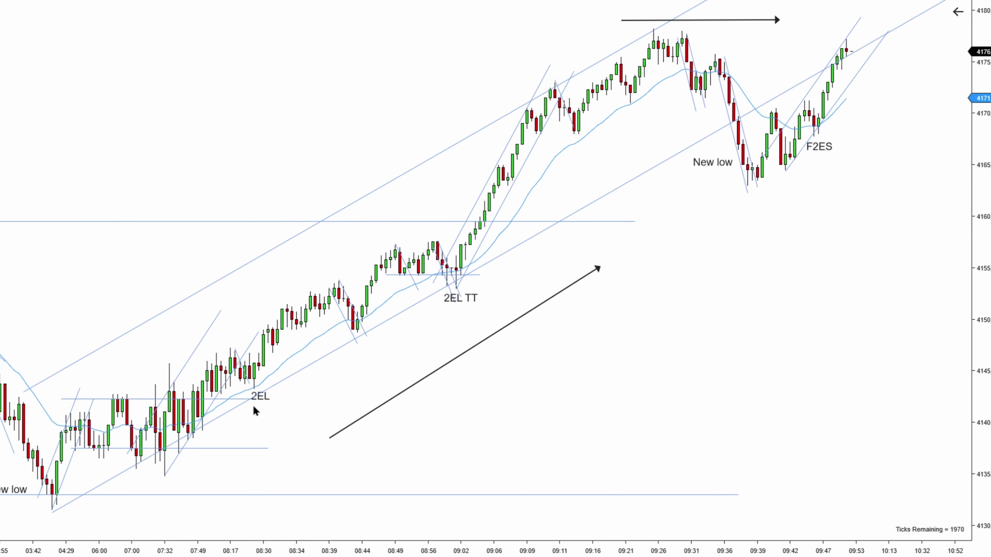
scroll(270, 370, "down", 1)
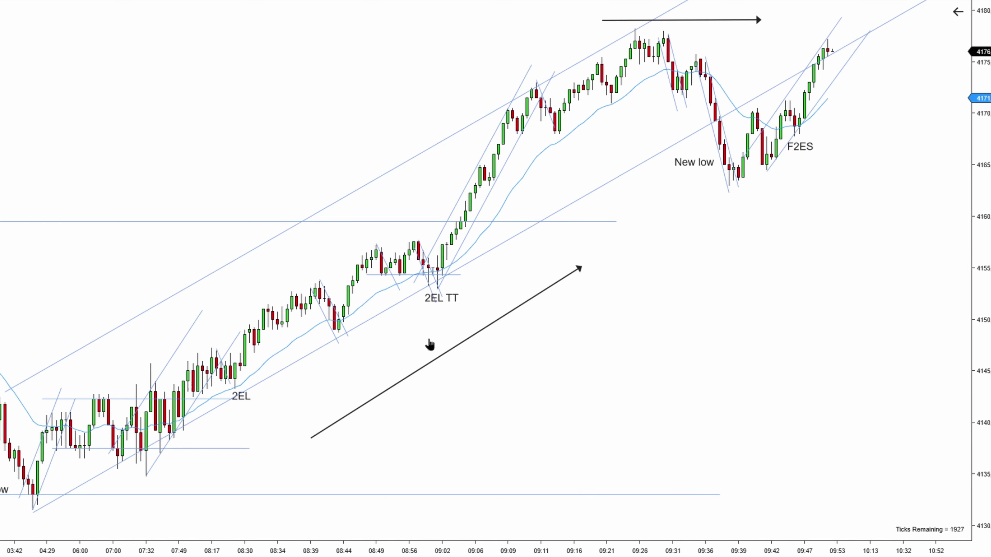
scroll(411, 334, "down", 1)
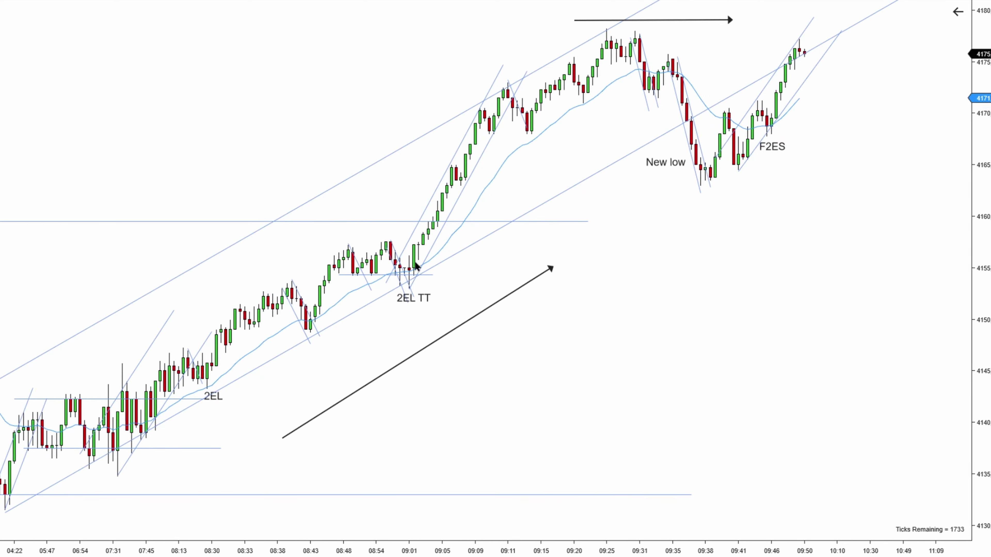
scroll(640, 229, "down", 3)
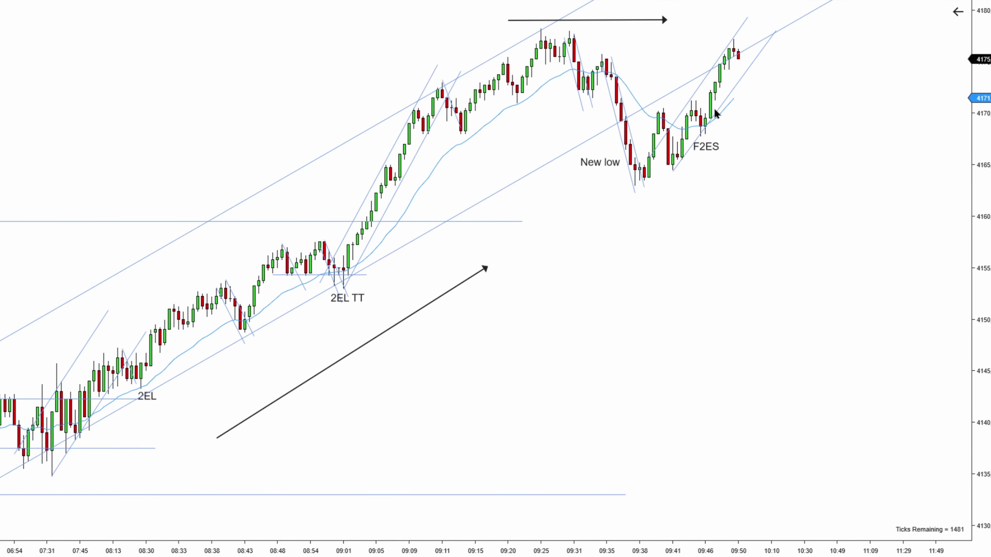
scroll(644, 265, "up", 2)
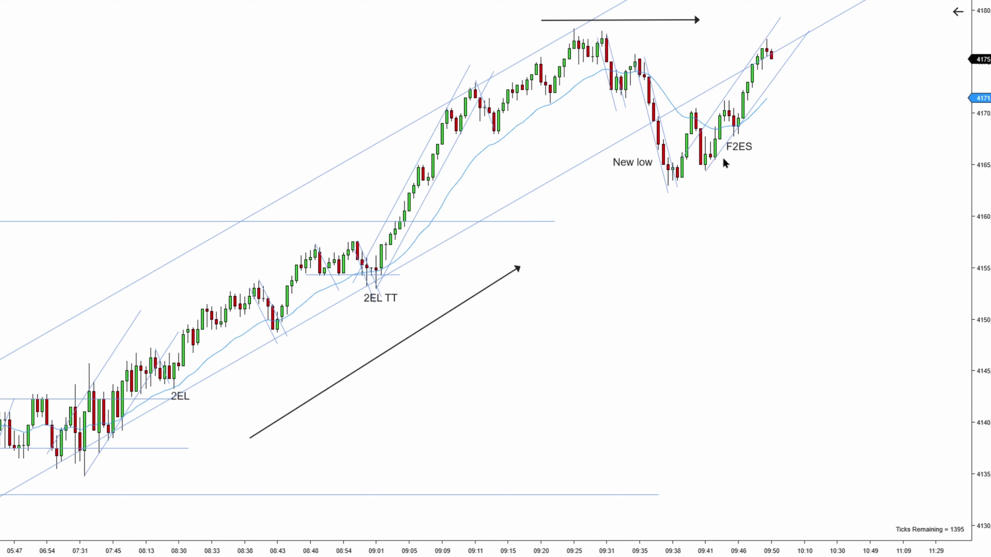
scroll(698, 71, "up", 1)
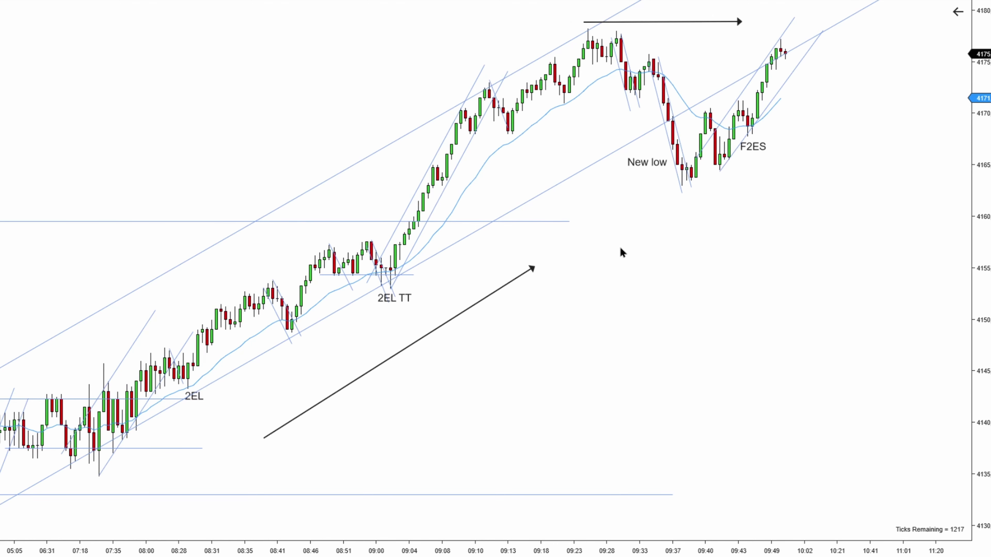
scroll(663, 247, "up", 2)
left_click_drag(692, 235, 661, 238)
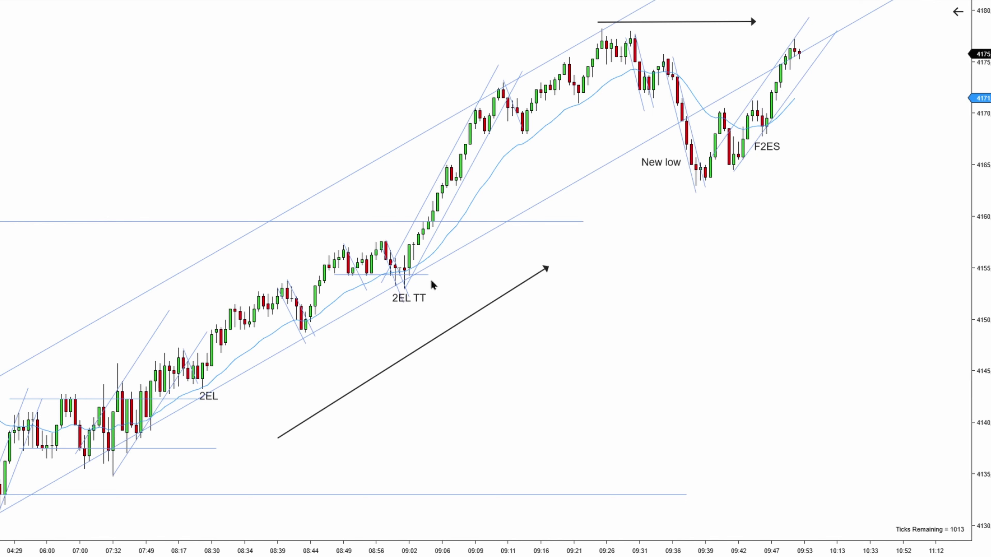
scroll(719, 259, "down", 4)
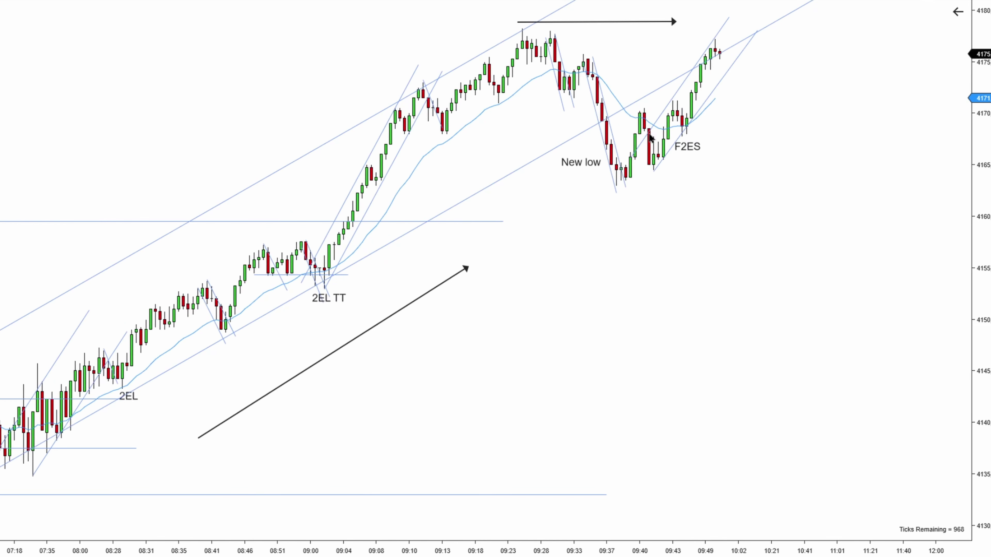
scroll(745, 114, "down", 1)
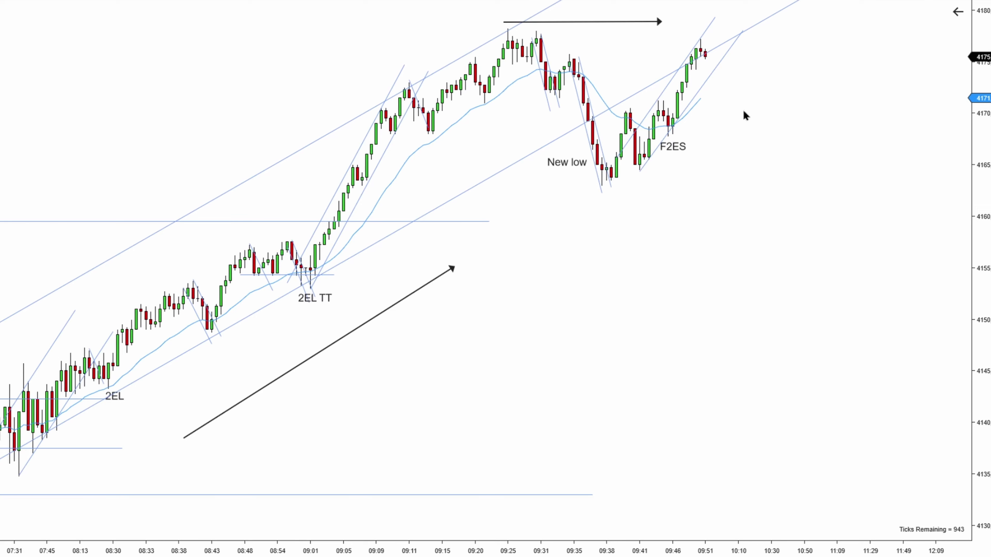
scroll(771, 116, "down", 2)
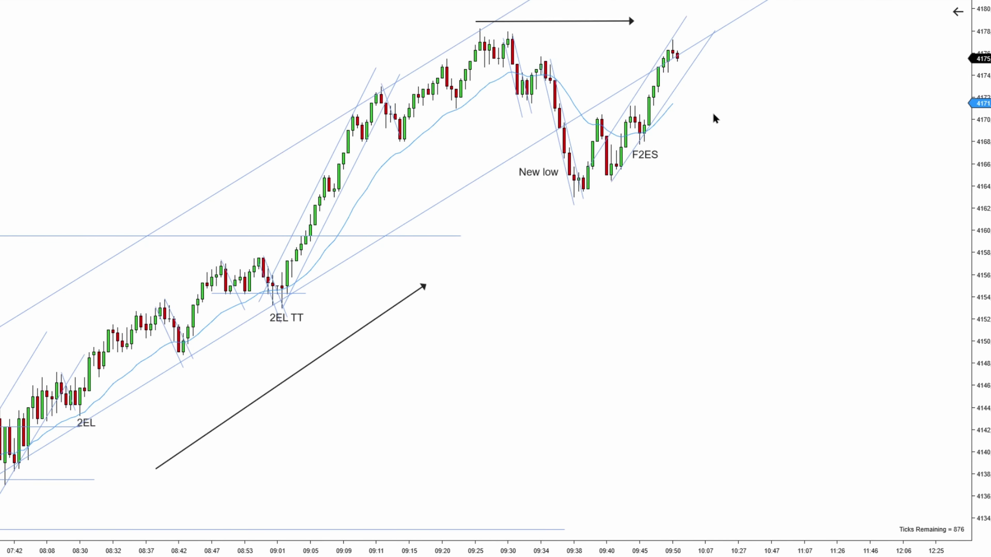
scroll(722, 118, "up", 1)
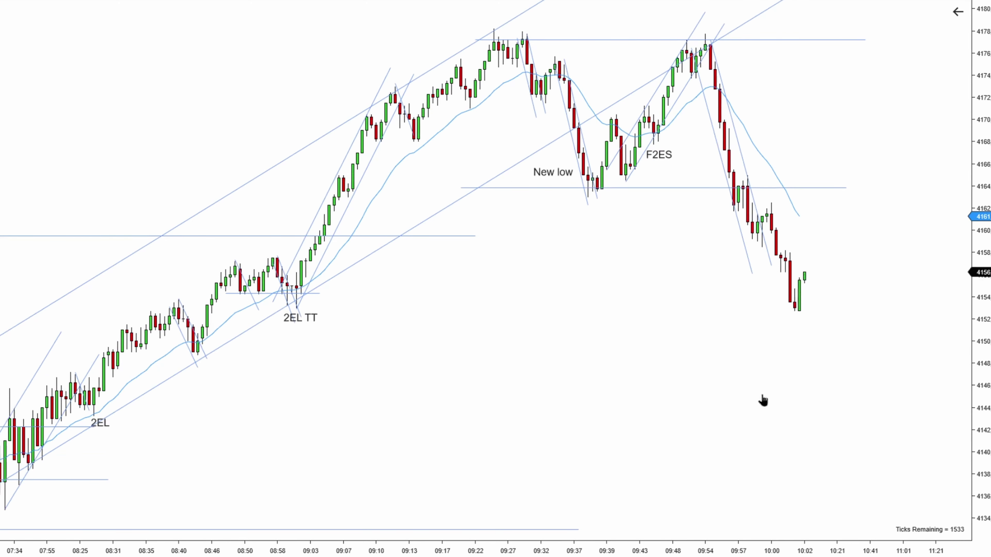
Step: Move the upper horizontal line of the range up onto the swing highs at about 4178
scroll(759, 400, "down", 2)
scroll(754, 397, "down", 1)
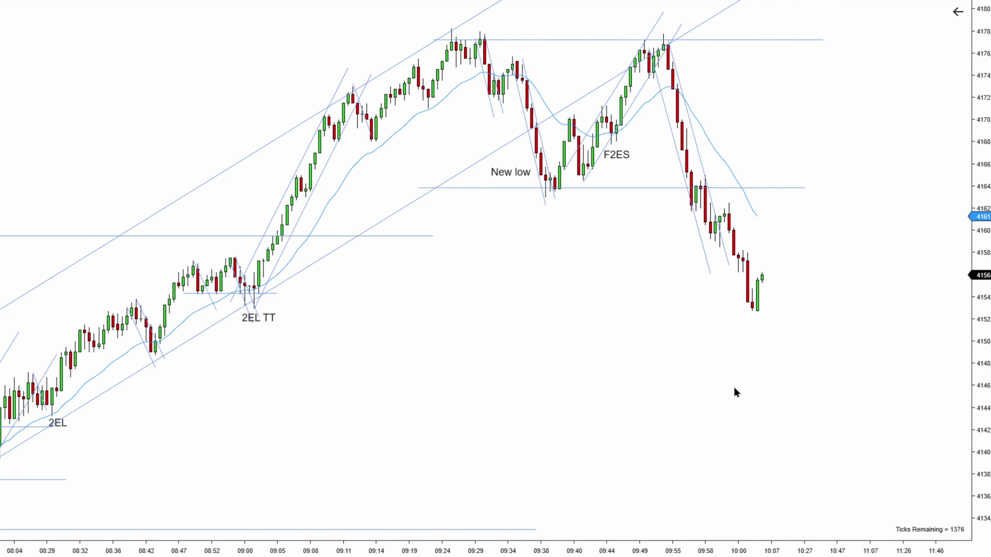
scroll(733, 386, "down", 1)
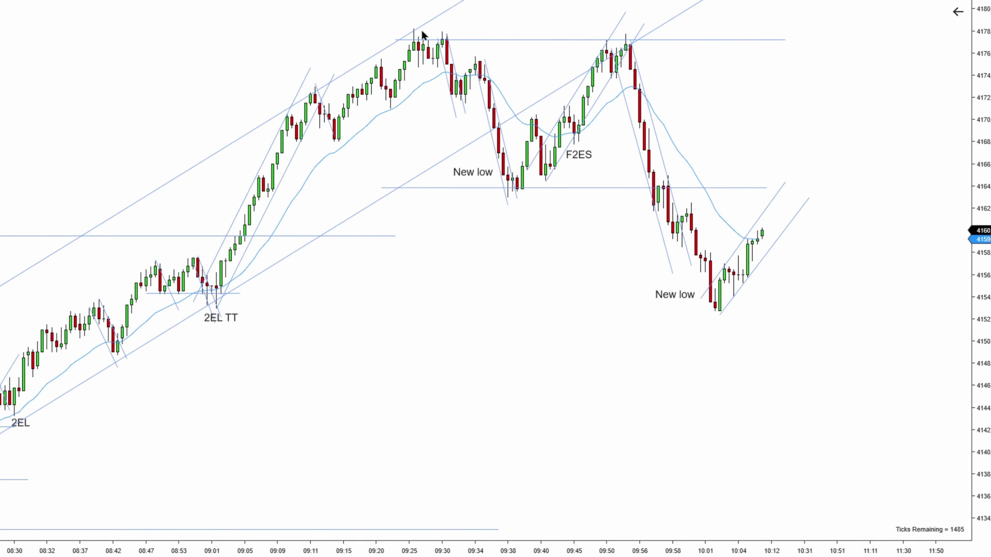
left_click_drag(536, 40, 539, 31)
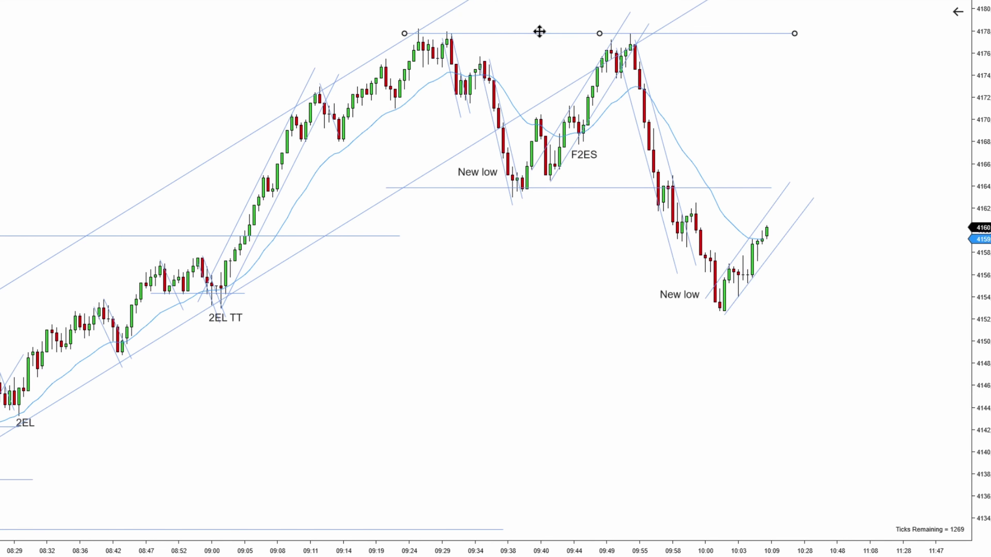
left_click(593, 37)
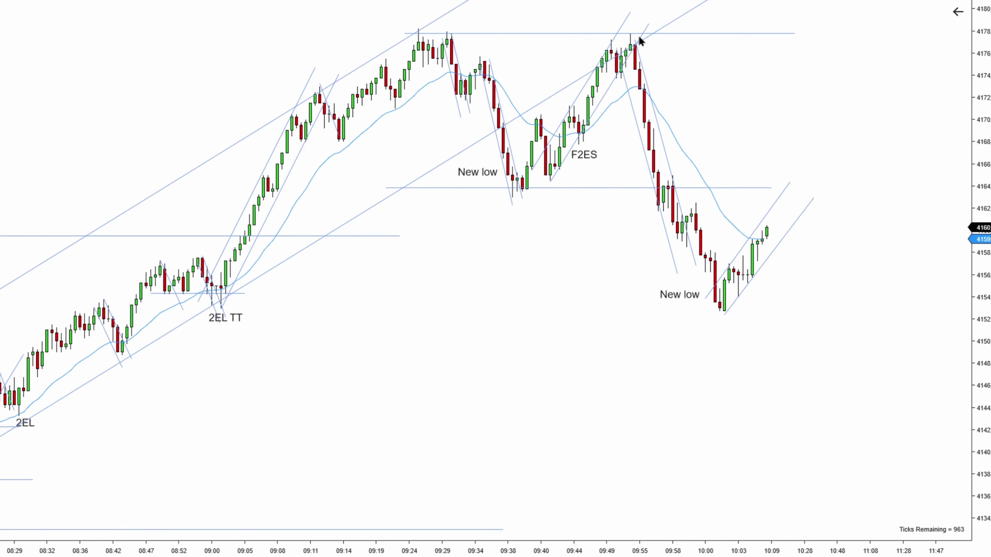
Step: Review the earlier uptrend, the double top, the decline to the second new low and the small rising channel from it
scroll(593, 60, "up", 4)
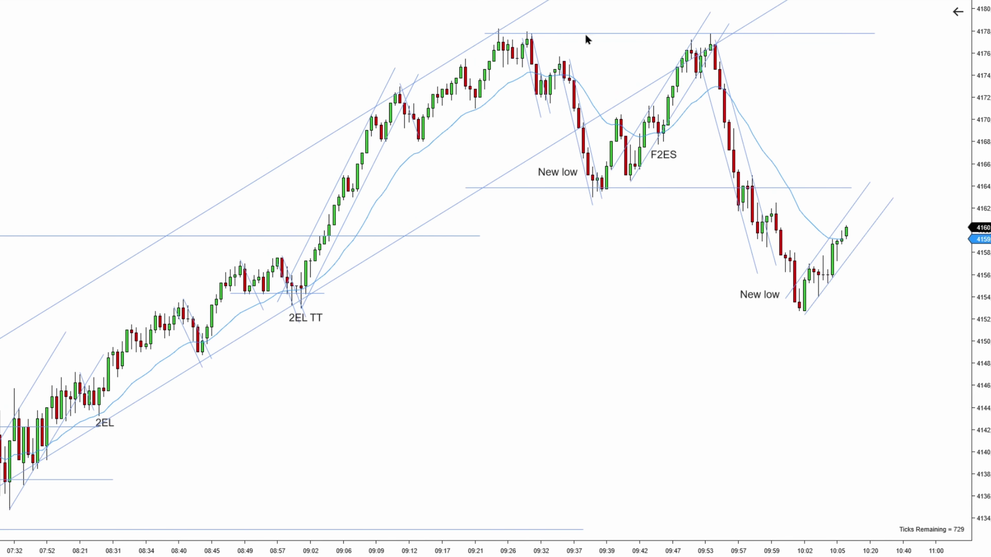
scroll(812, 82, "down", 2)
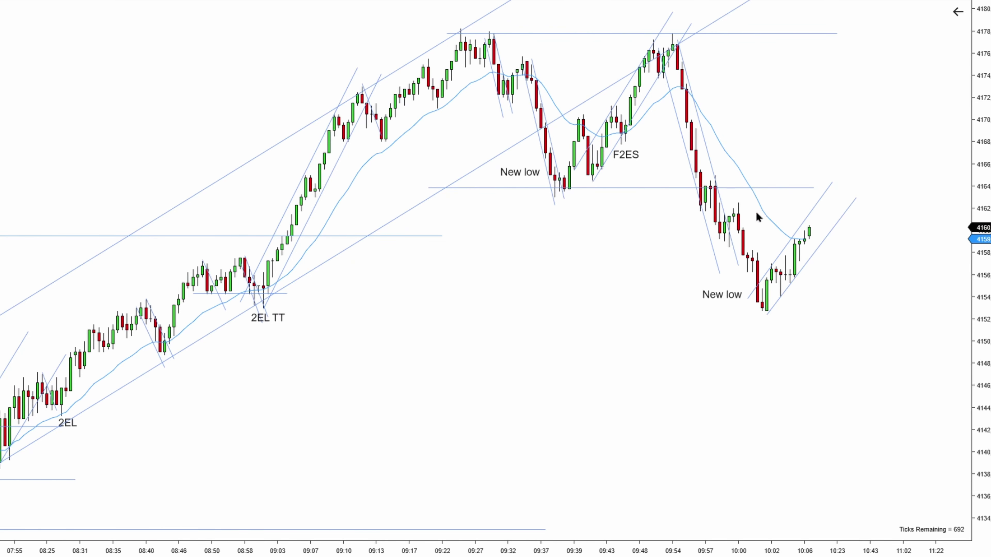
scroll(756, 290, "up", 7)
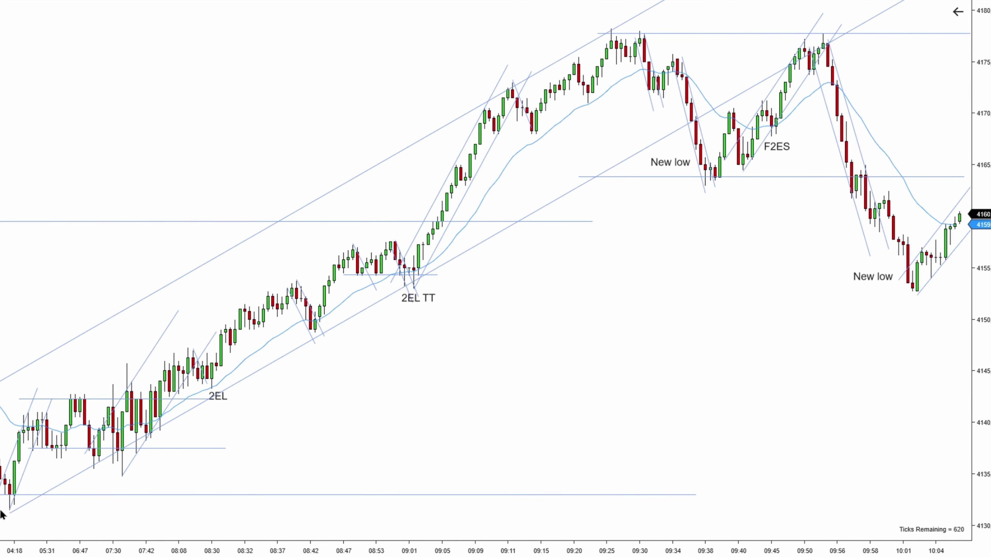
scroll(707, 270, "down", 4)
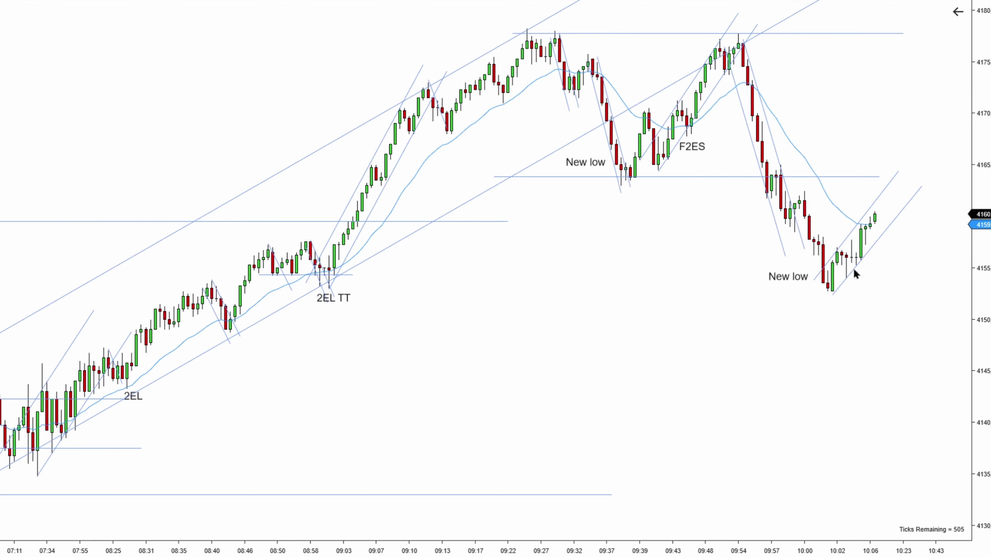
scroll(850, 275, "down", 4)
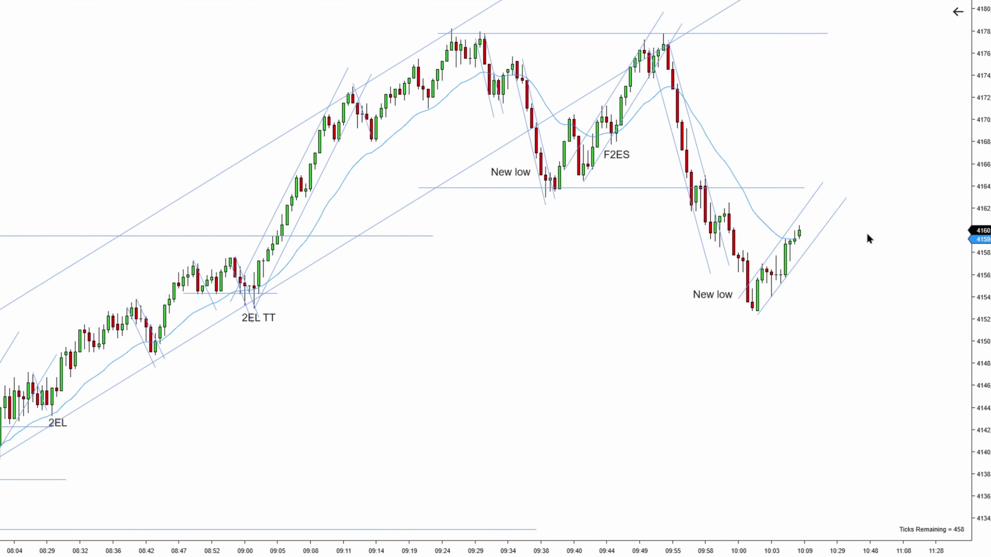
scroll(842, 249, "down", 1)
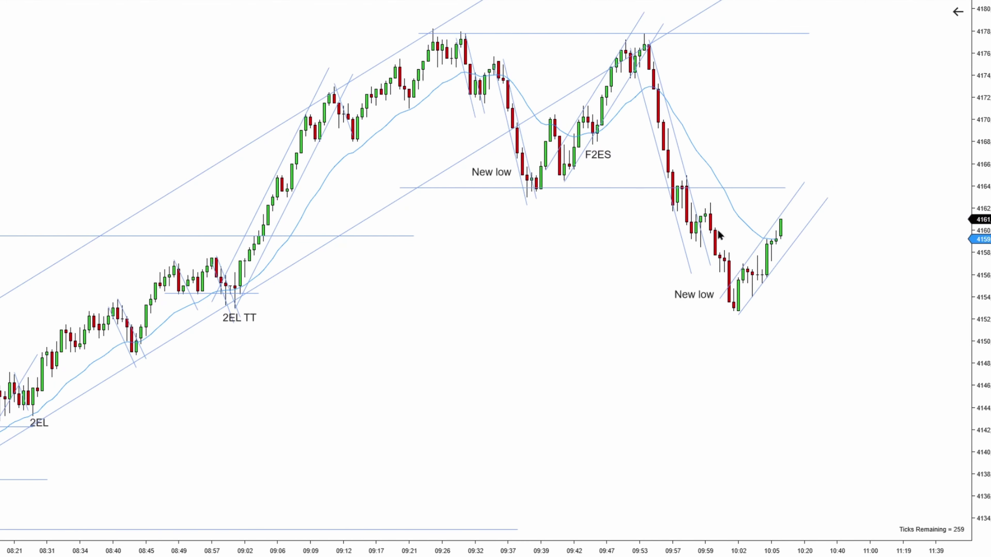
left_click(785, 210)
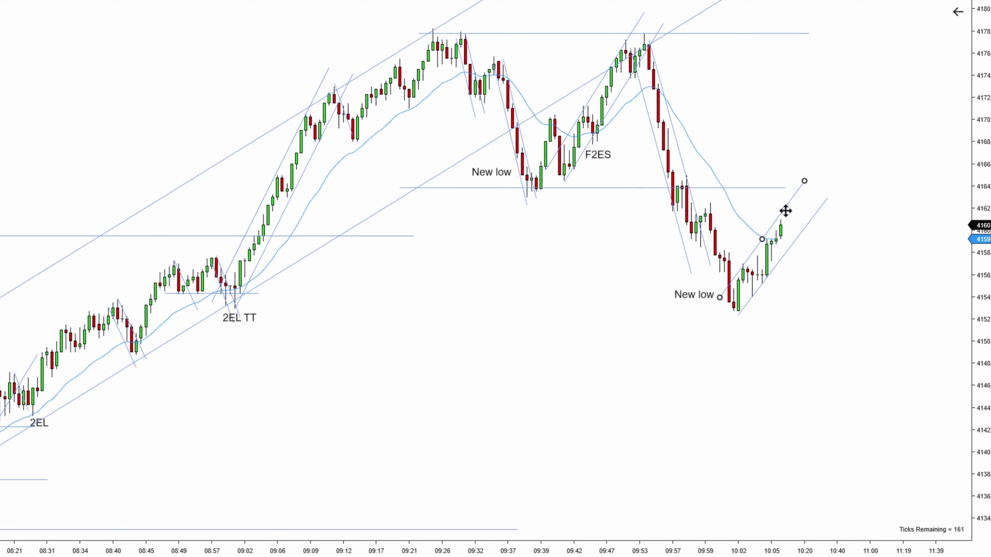
left_click(770, 248)
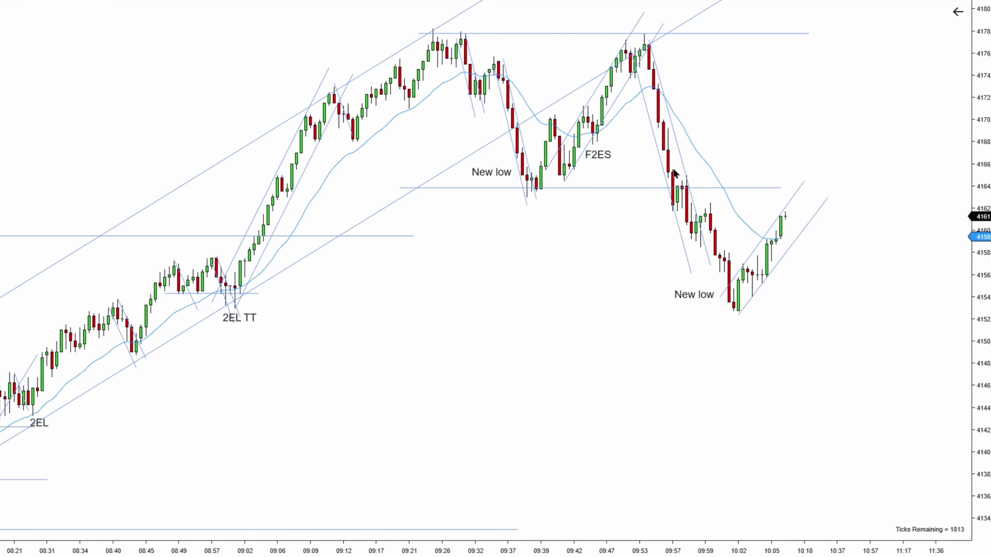
scroll(835, 316, "up", 3)
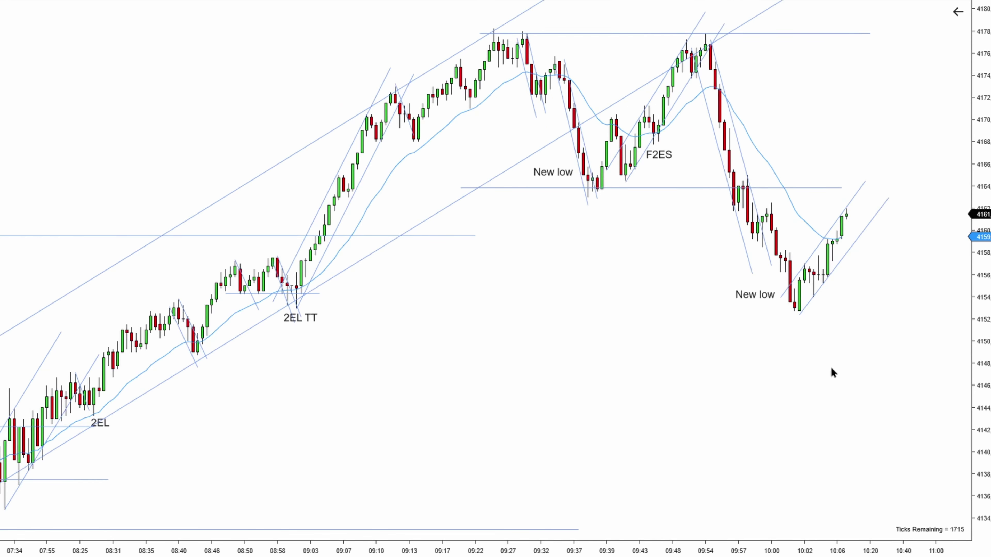
left_click_drag(869, 376, 759, 346)
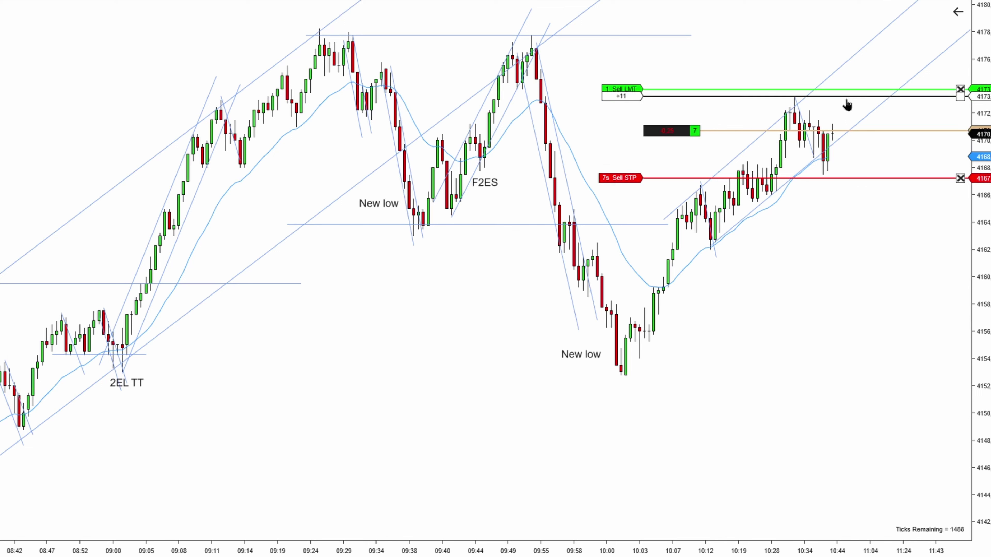
Step: Move the long position's sell limit targets to the 4172 level for 6 contracts and the 4176 level for 1 contract
left_click_drag(848, 102, 871, 98)
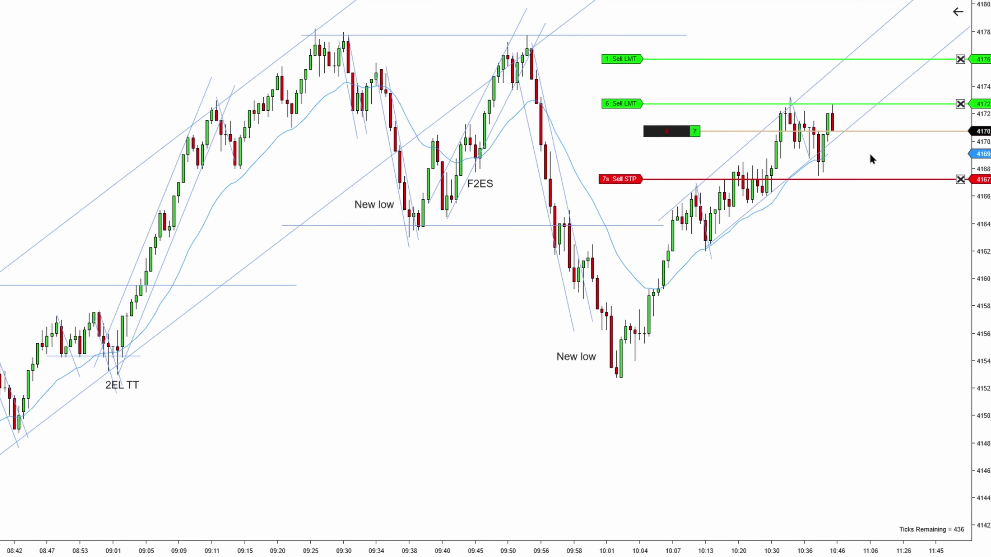
left_click_drag(870, 154, 813, 228)
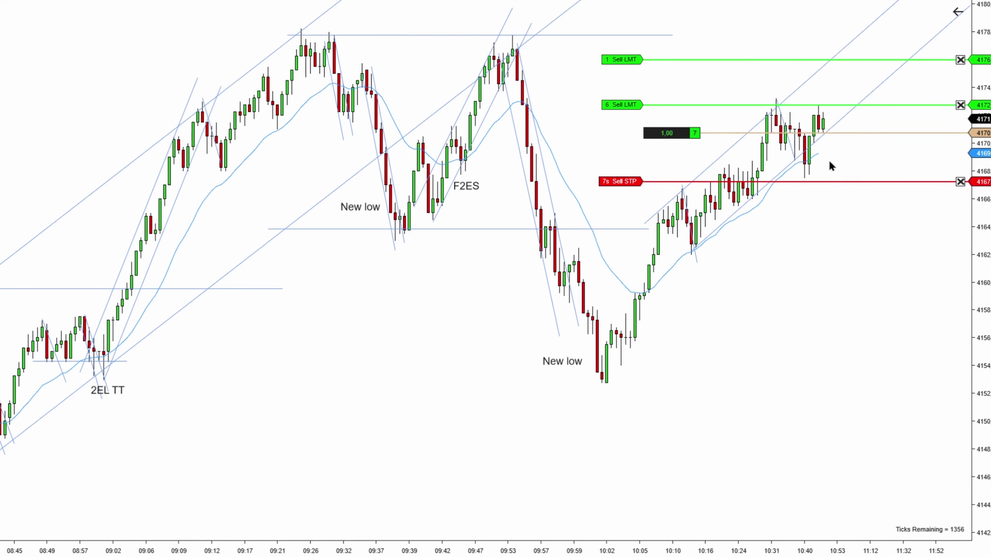
left_click_drag(835, 168, 846, 169)
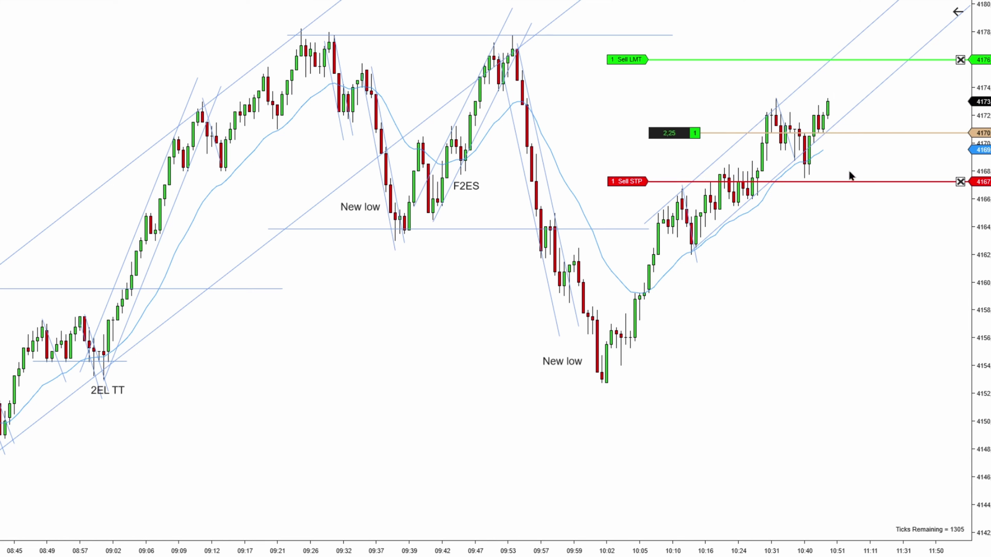
Step: Move the long position's sell stop up to the 4170 entry level and its sell limit target to the 4178 level
left_click(853, 134)
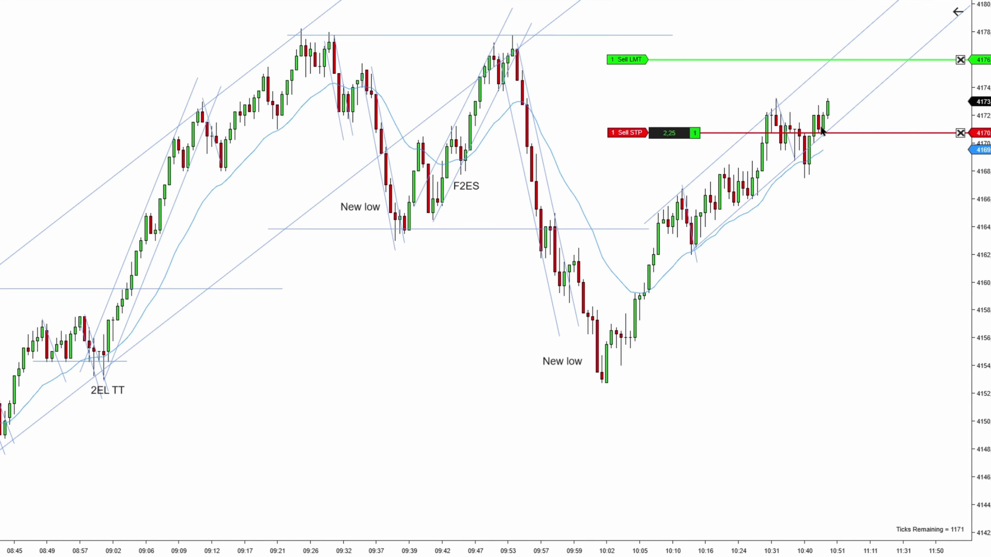
left_click(860, 30)
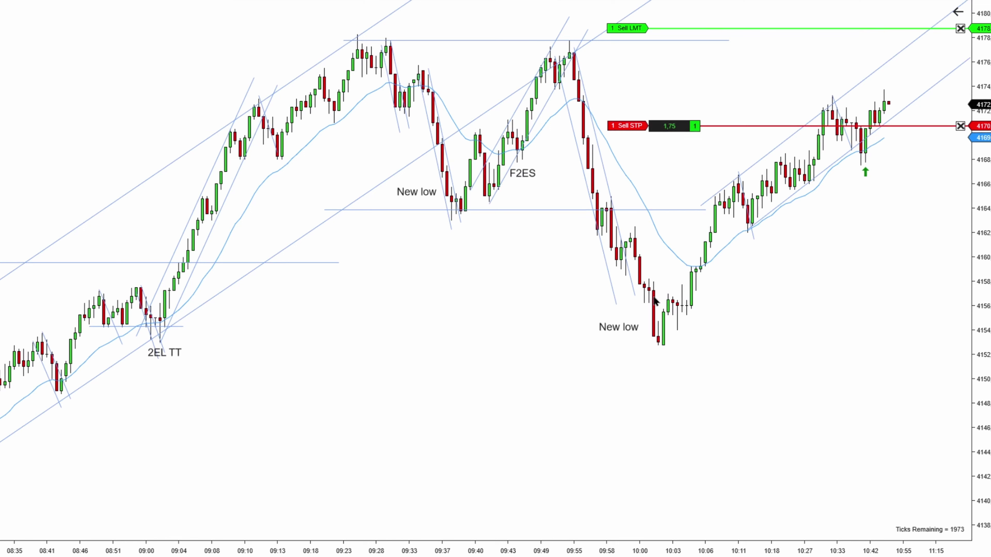
scroll(546, 292, "up", 5)
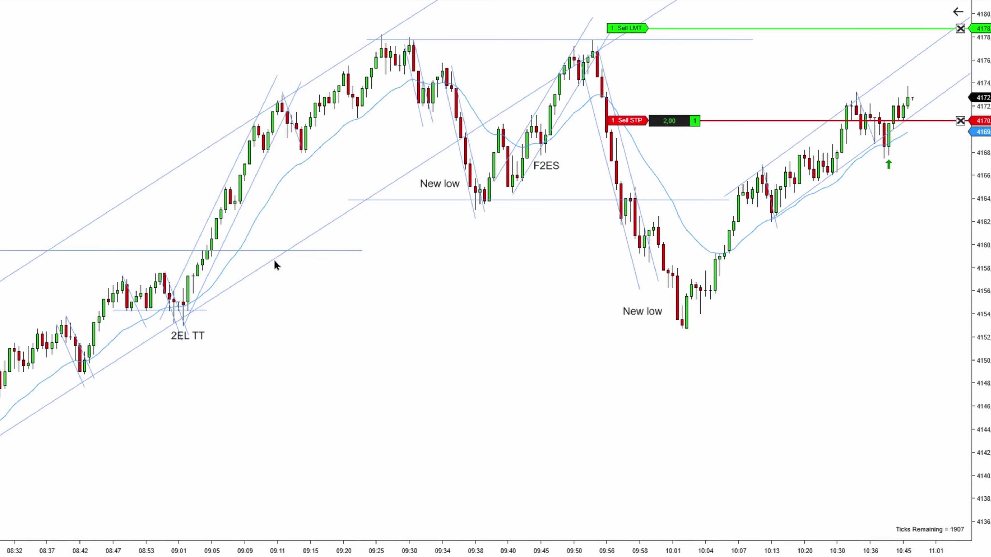
scroll(605, 101, "down", 5)
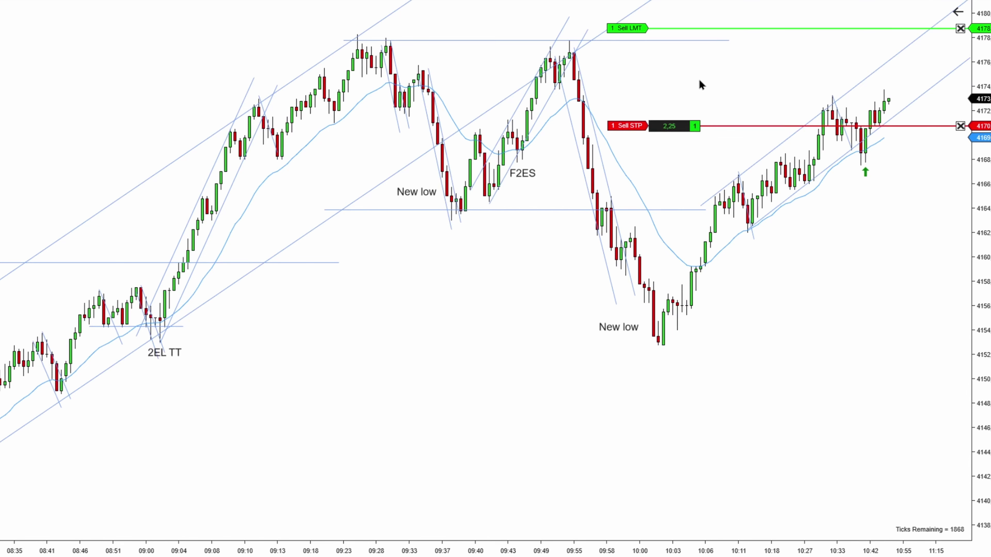
scroll(671, 90, "down", 1)
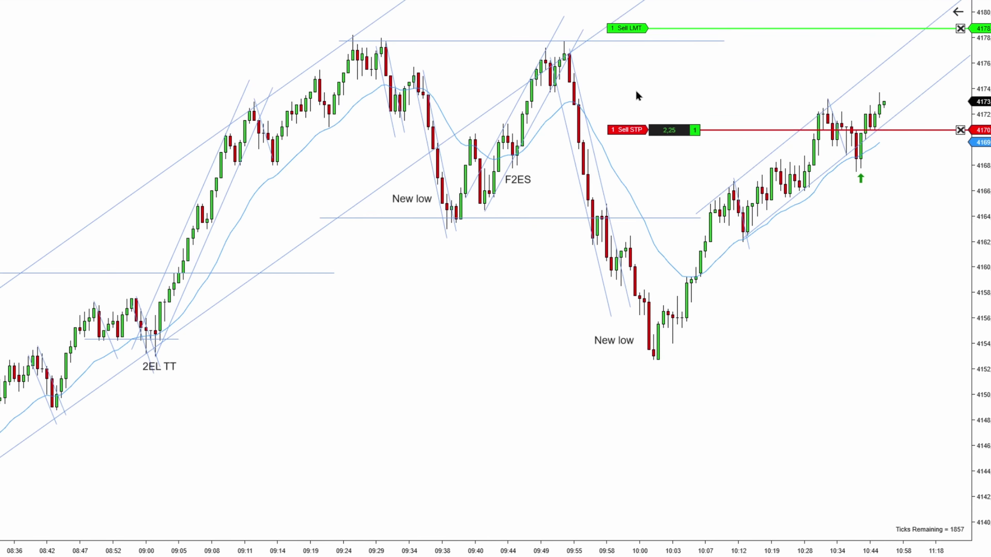
left_click_drag(719, 362, 76, 354)
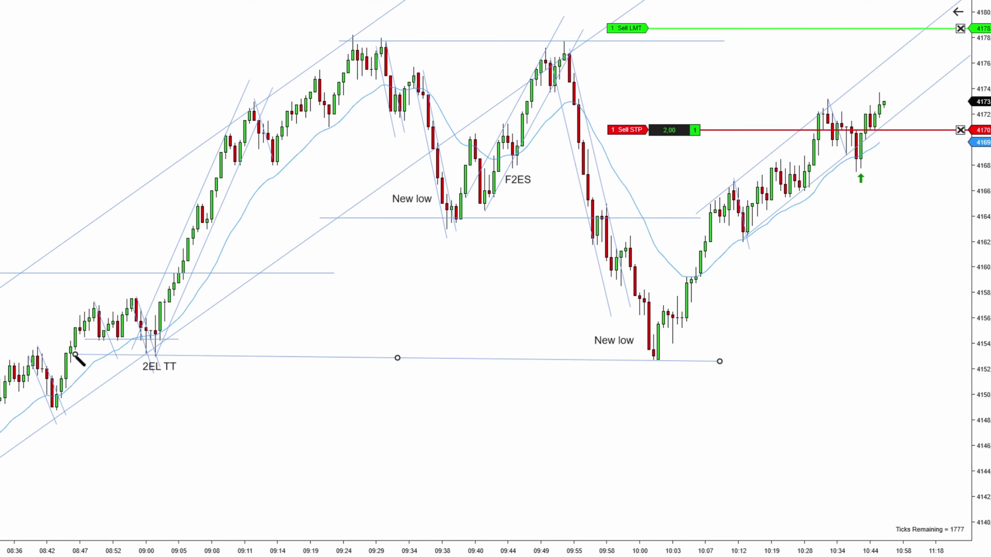
key("Delete")
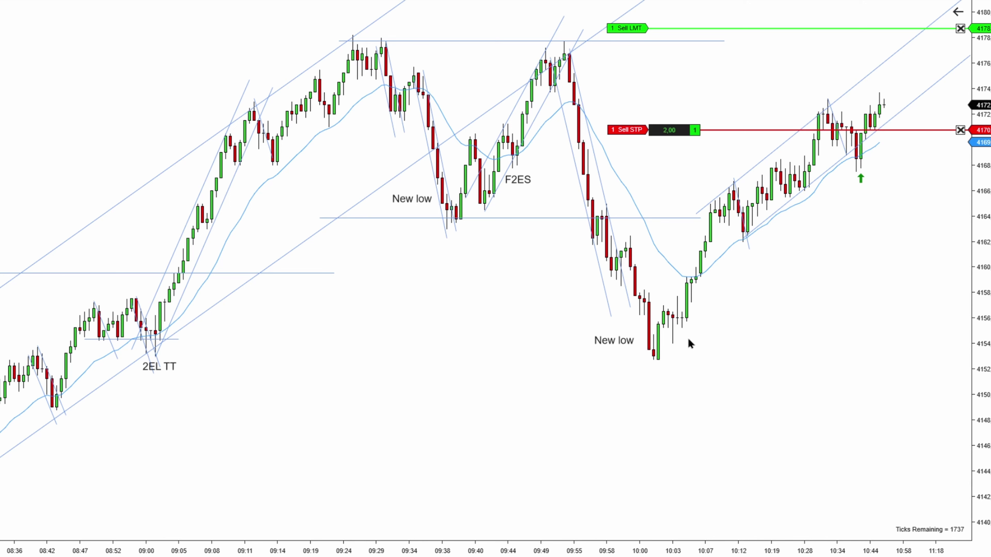
Step: Draw a slanted black arrow beside the rise from the second new low and three upward arrows under the rally's pullbacks
left_click_drag(696, 367, 729, 291)
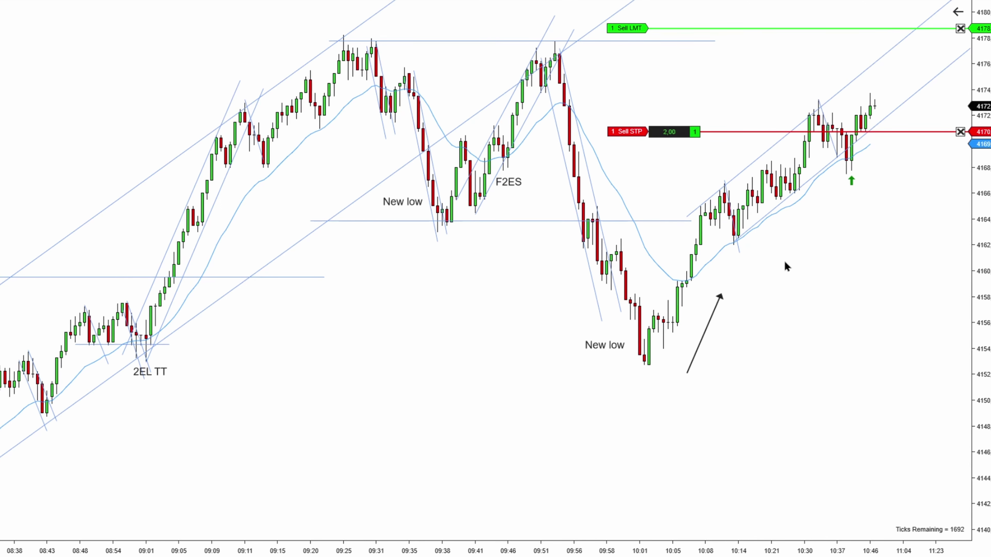
left_click_drag(743, 282, 743, 253)
mouse_move(799, 238)
left_mouse_down()
mouse_move(800, 210)
mouse_move(851, 198)
mouse_move(851, 190)
left_mouse_up()
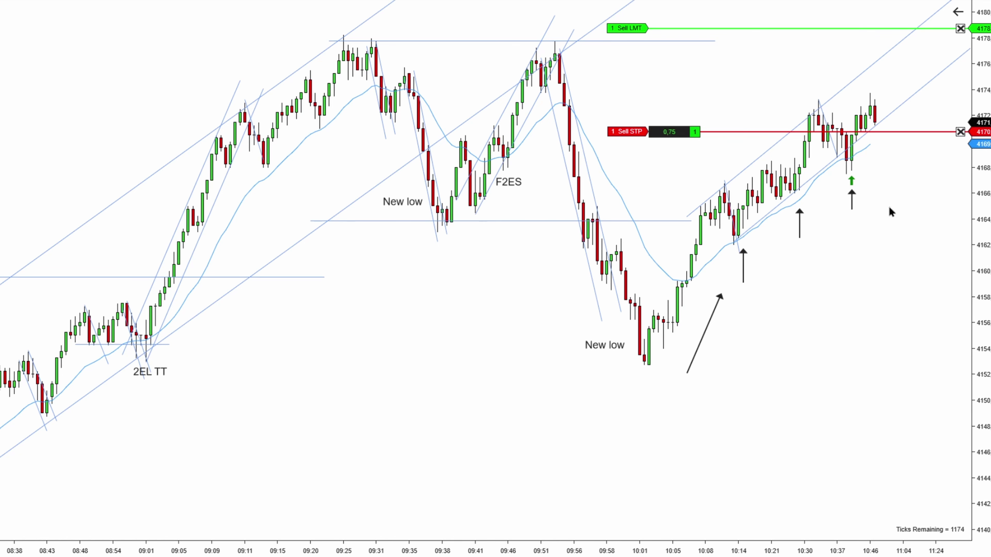
Step: Try shifting the rising channel's lower line below the pullback lows, and trace the rally from the second new low to the highs
left_click_drag(841, 163, 843, 206)
left_click_drag(838, 148, 837, 144)
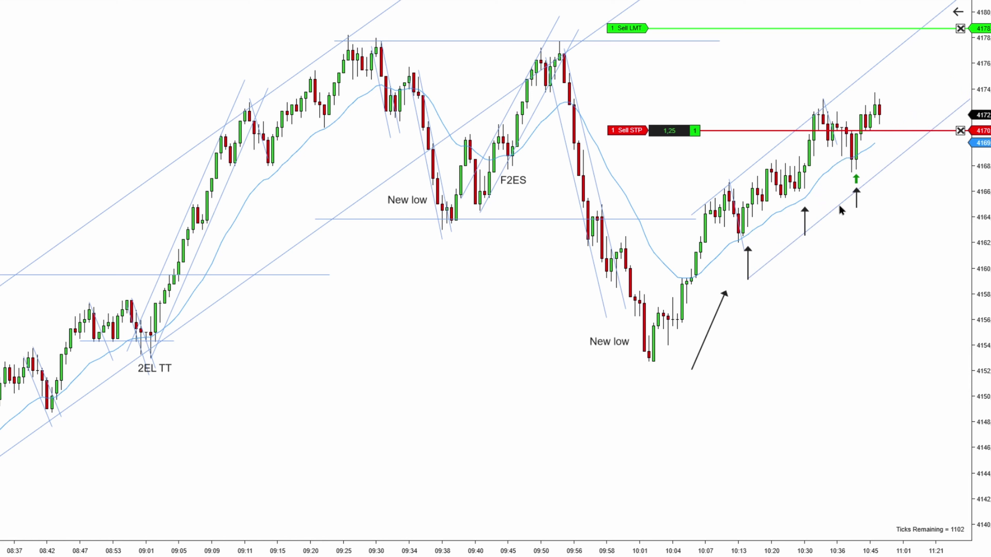
left_click_drag(838, 203, 825, 171)
left_click(849, 220)
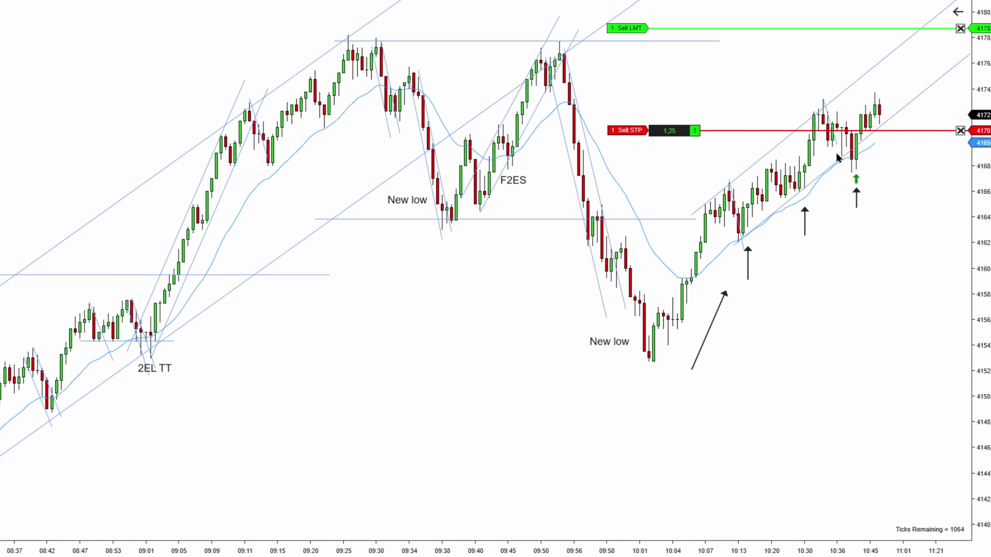
left_click_drag(654, 365, 837, 105)
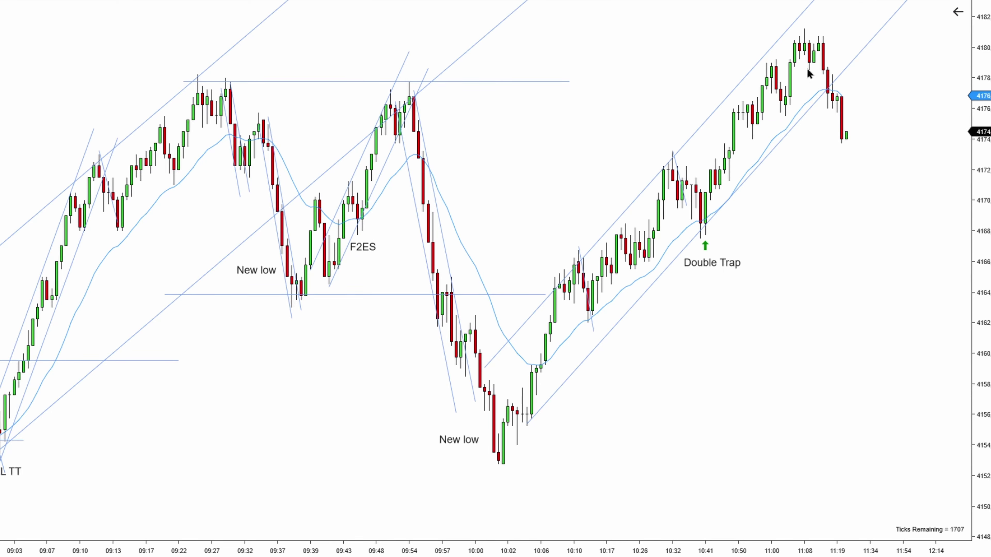
Step: Draw a horizontal black arrow at about 4180 from above the earlier double top to the new highs
scroll(400, 294, "left", 10)
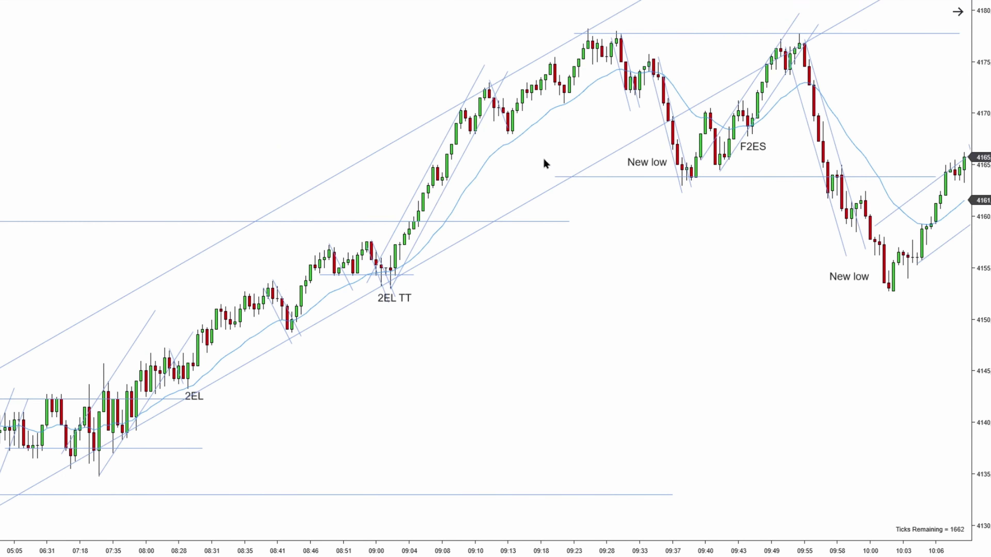
scroll(452, 270, "right", 10)
left_click_drag(371, 40, 823, 41)
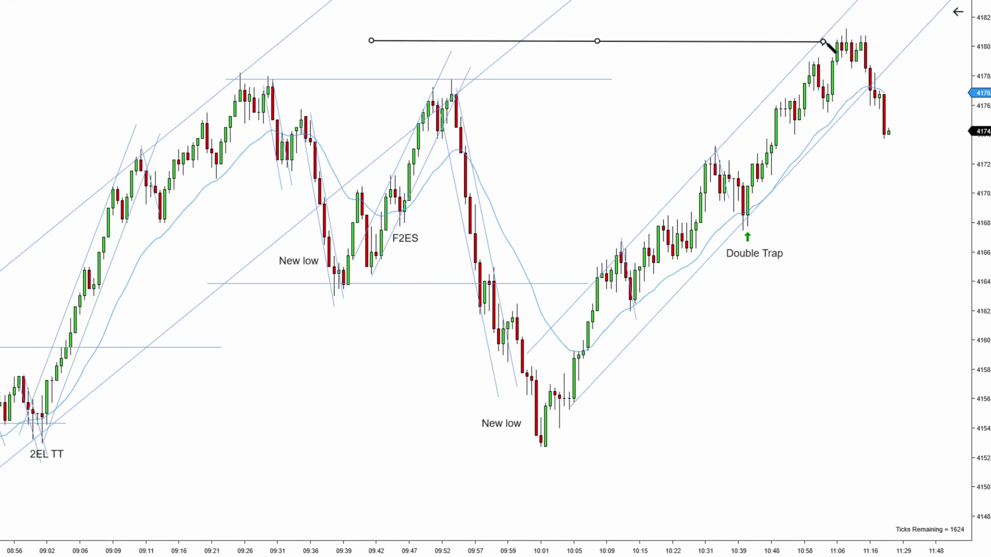
Step: Draw a steep descending trendline along the pullback from the new highs, and compare it with the earlier price action
scroll(741, 58, "up", 2)
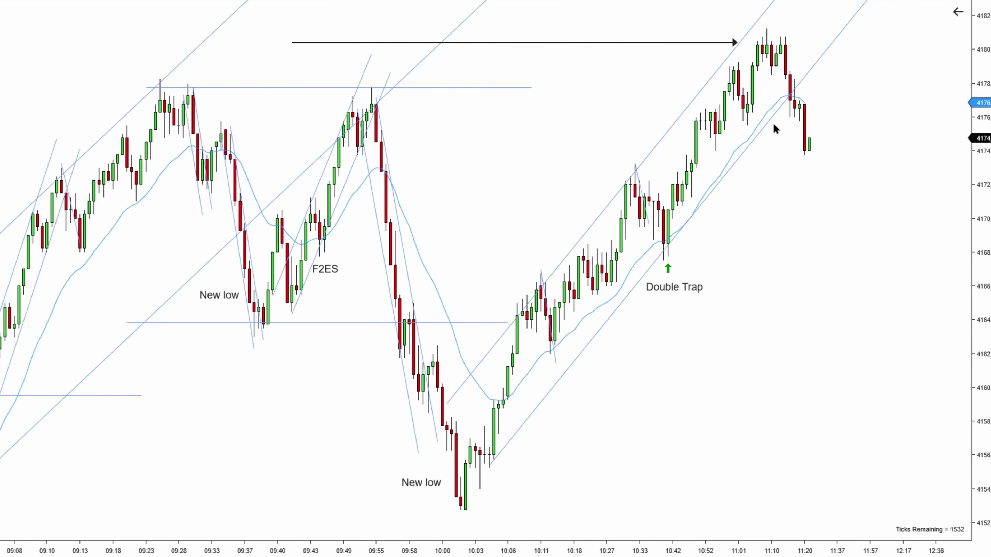
scroll(803, 98, "left", 2)
left_click_drag(794, 35, 834, 145)
scroll(856, 99, "left", 10)
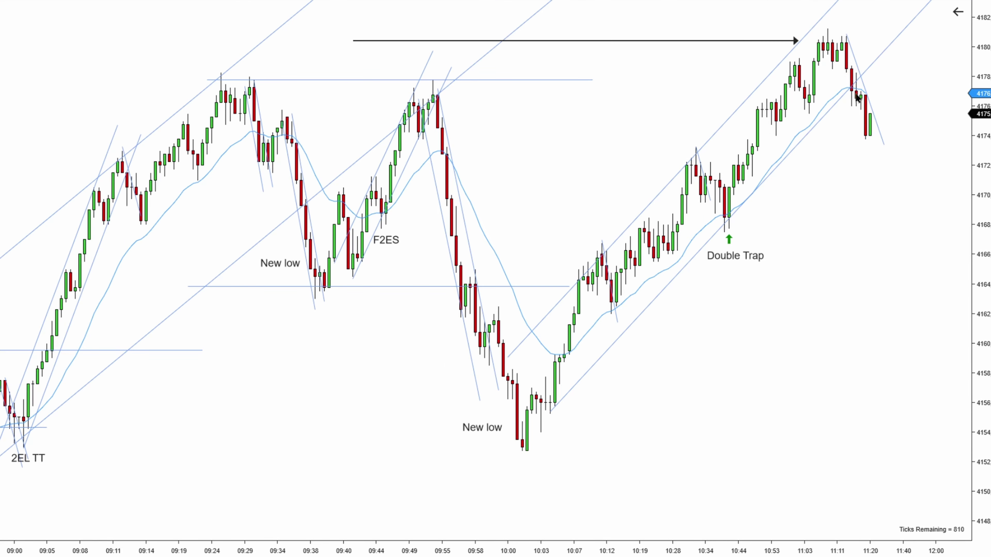
scroll(512, 364, "left", 10)
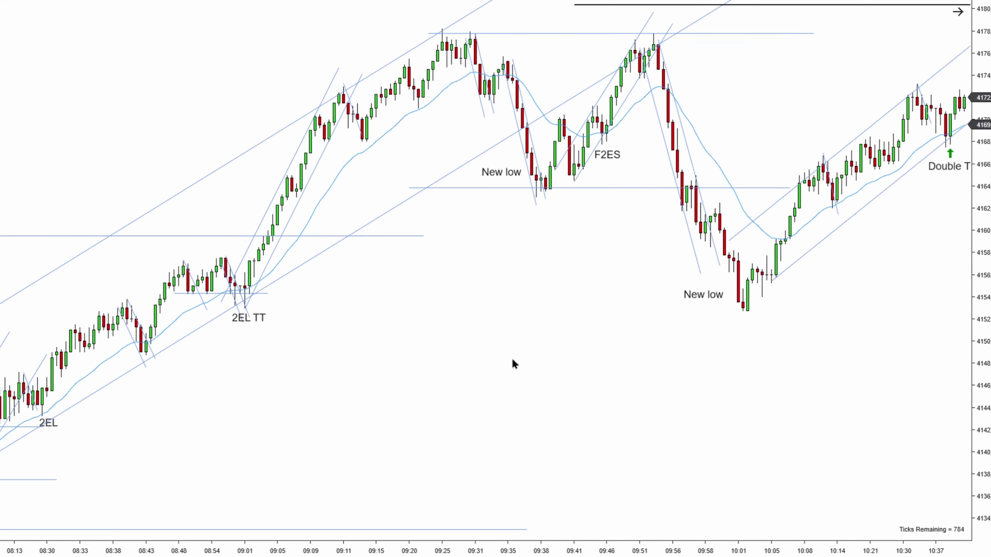
scroll(630, 166, "right", 12)
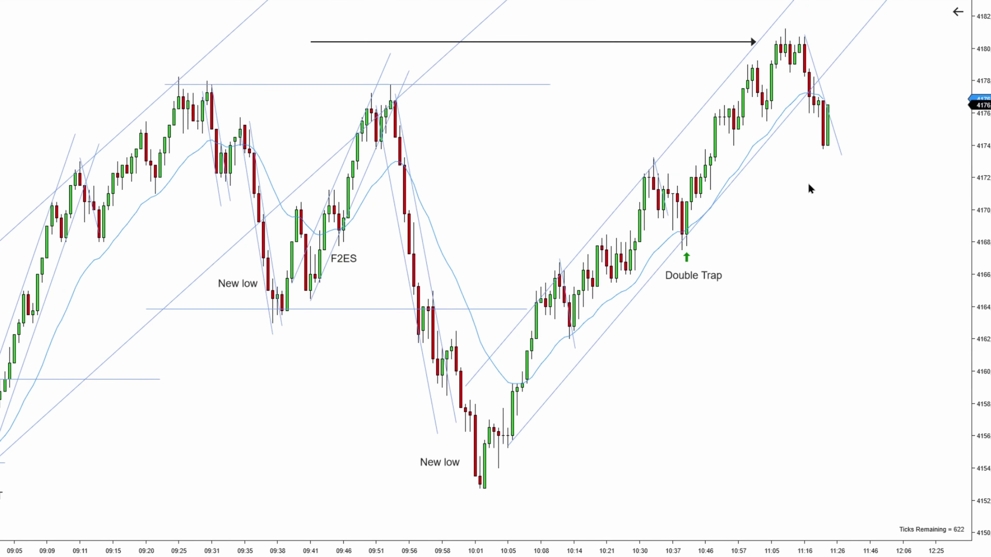
scroll(792, 388, "down", 3)
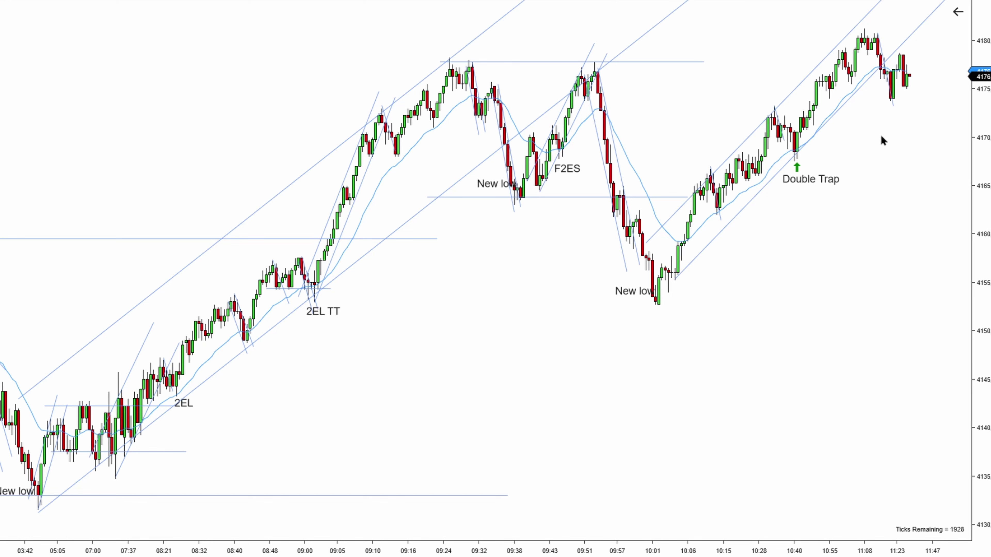
Step: Examine the marked 2EL, 2EL TT, F2ES and Double Trap entries across the session, on to the 2EL after the new lows
scroll(496, 298, "up", 2)
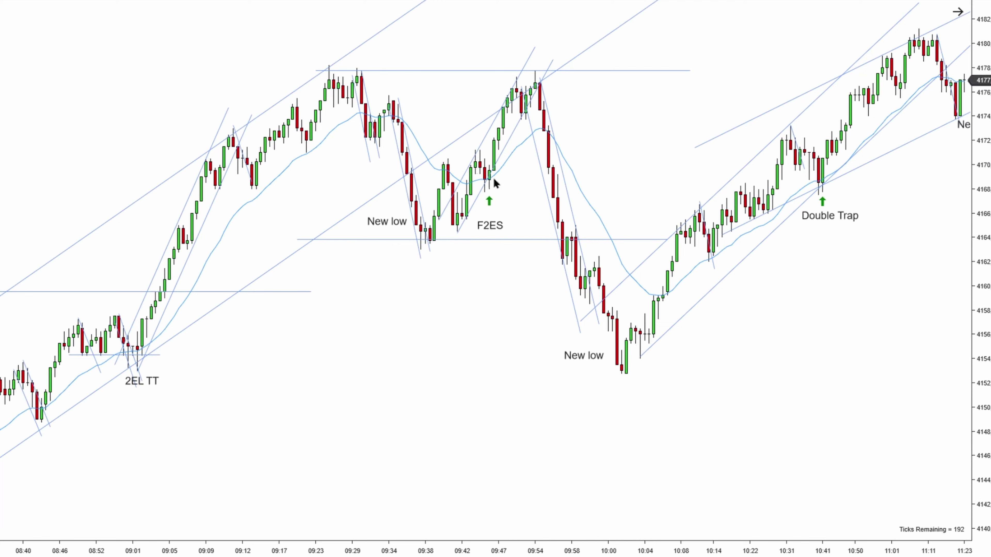
scroll(398, 348, "up", 10)
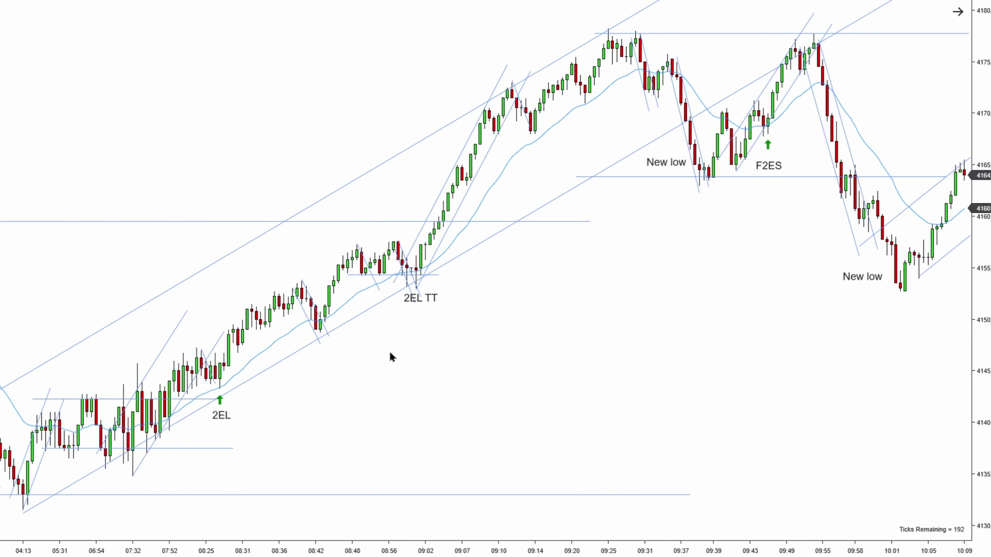
scroll(391, 356, "up", 2)
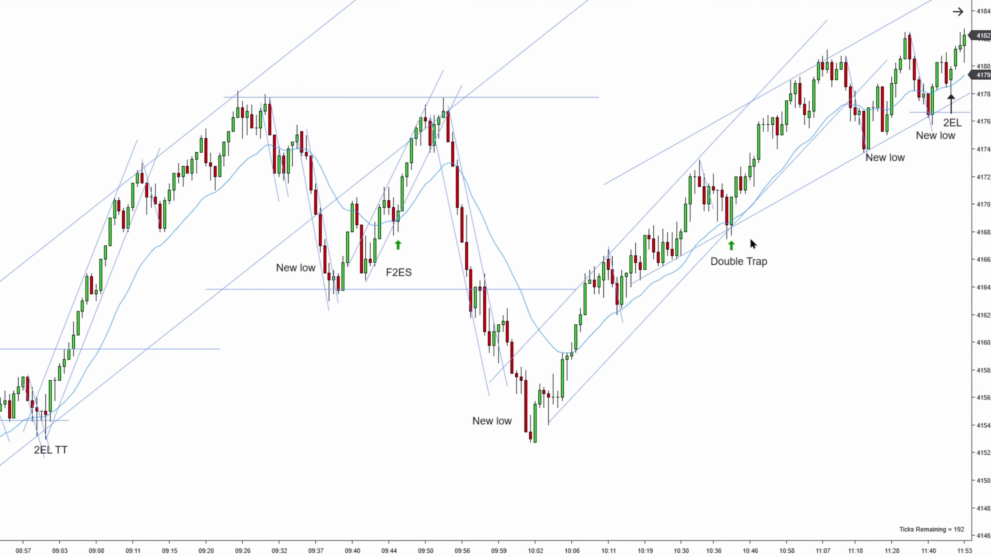
scroll(482, 363, "left", 10)
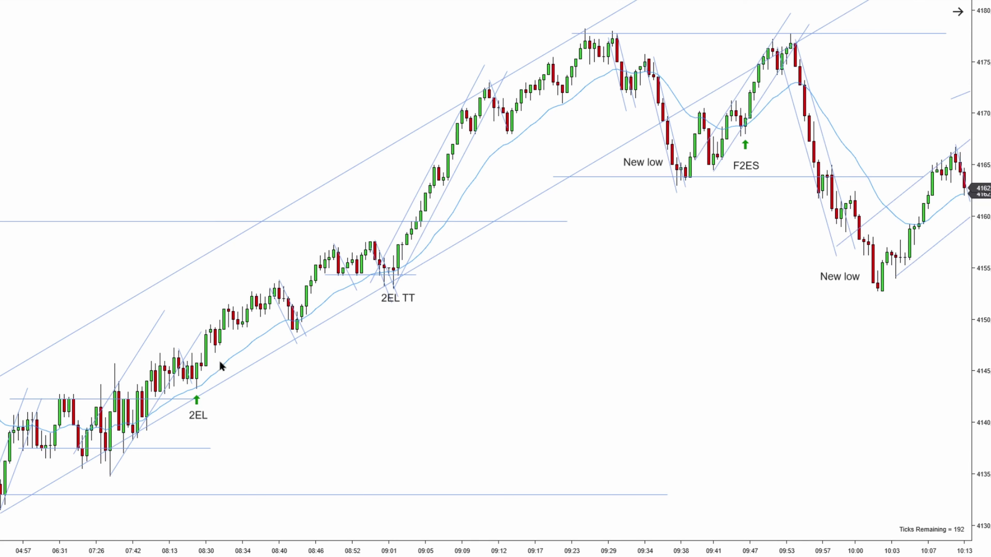
left_click_drag(697, 301, 370, 304)
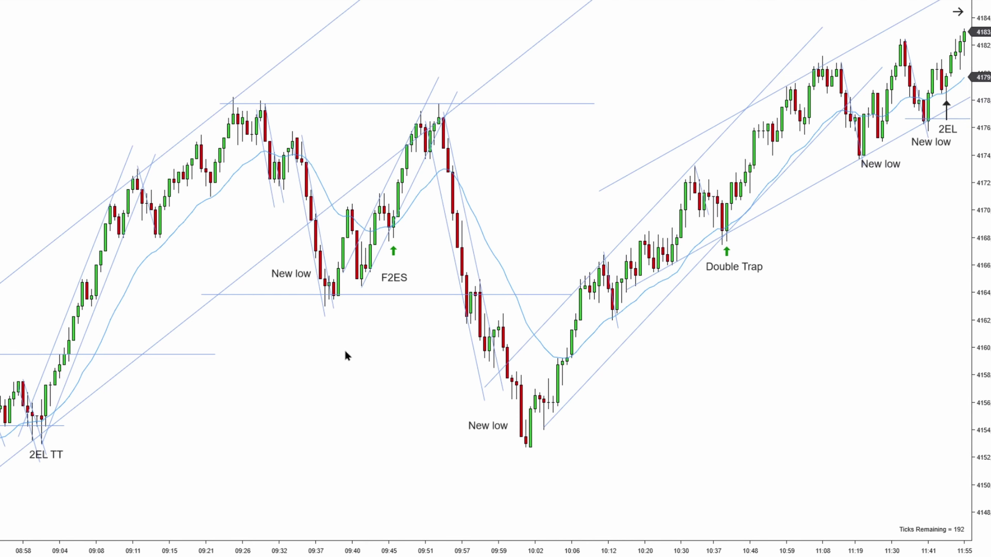
left_click_drag(346, 355, 412, 337)
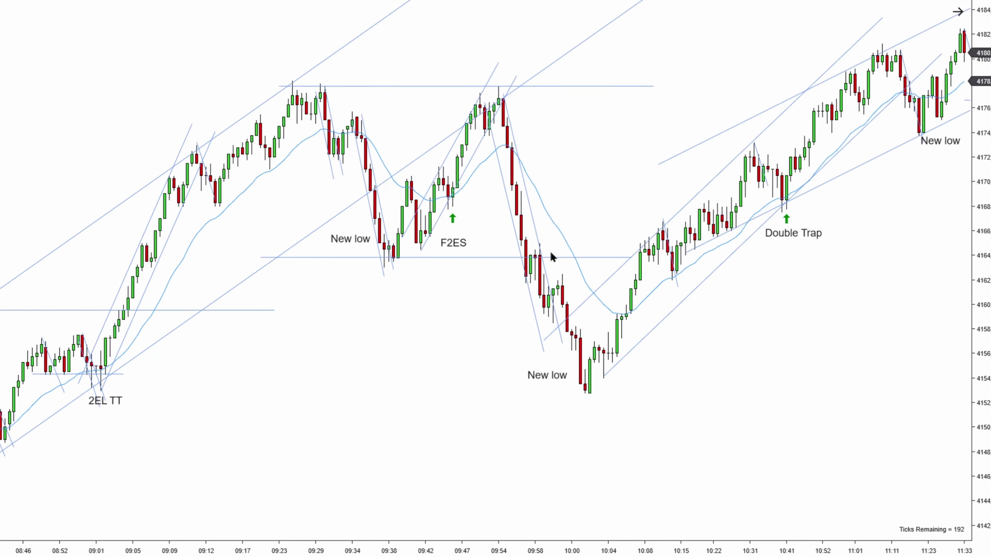
left_click_drag(767, 328, 704, 330)
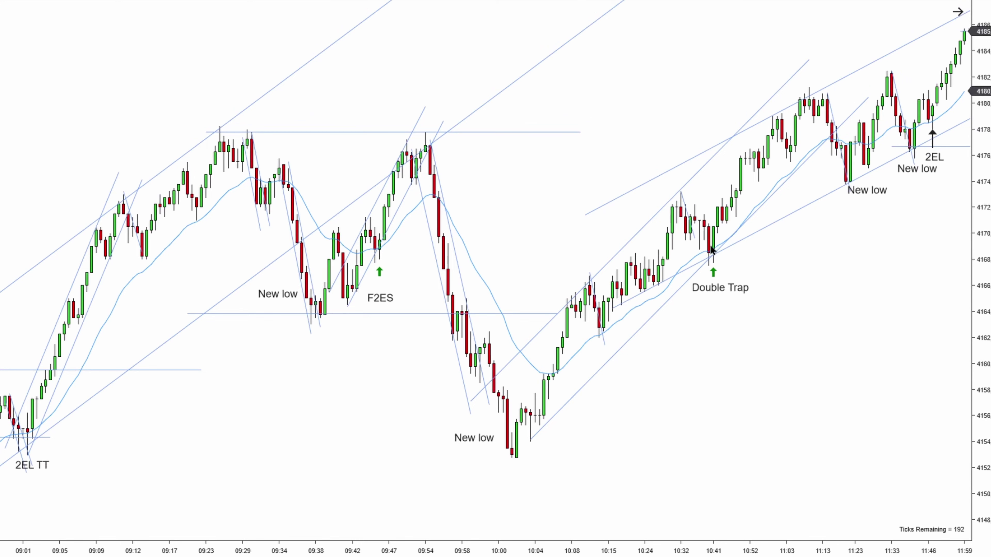
left_click_drag(718, 260, 393, 243)
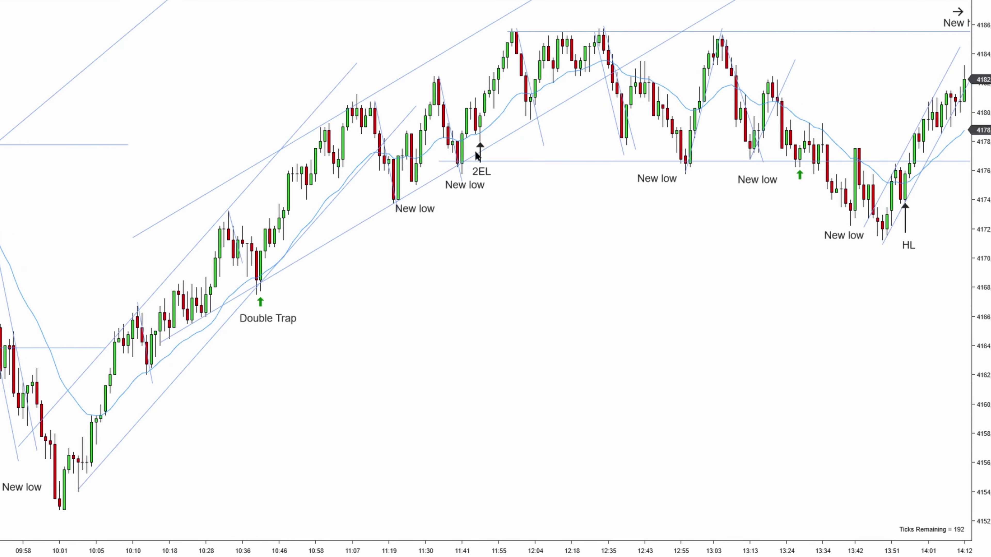
Step: Refit the shallower rising channel with its lower line through the Double Trap and new-low pullbacks and a parallel line over the swing highs
left_click_drag(409, 78, 413, 102)
left_click_drag(375, 212, 506, 319)
scroll(460, 265, "up", 3)
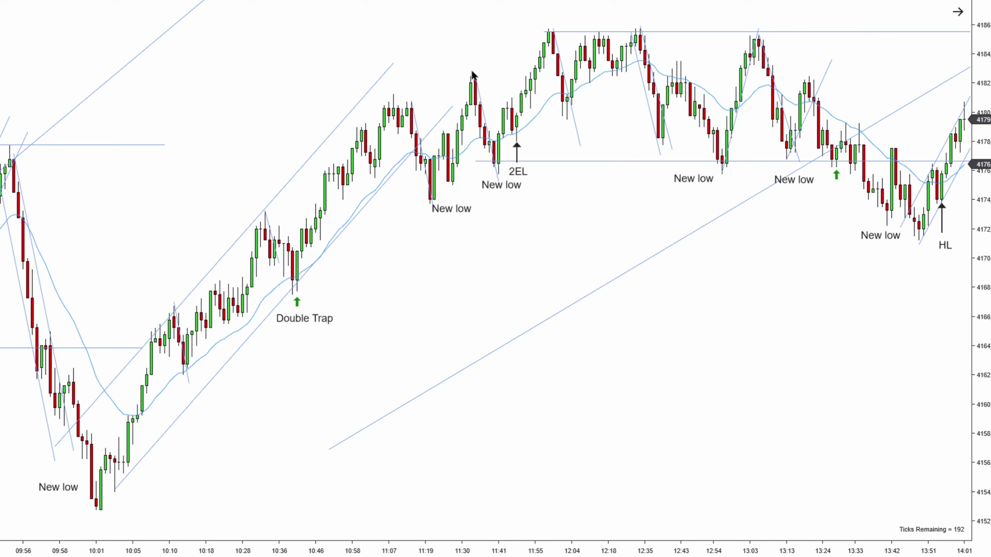
scroll(234, 84, "up", 2)
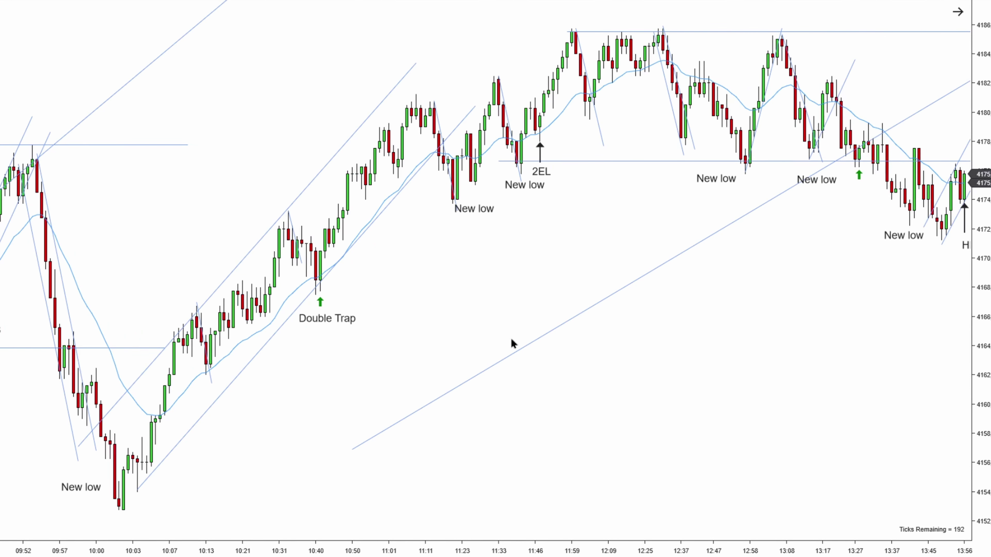
left_click_drag(512, 343, 389, 241)
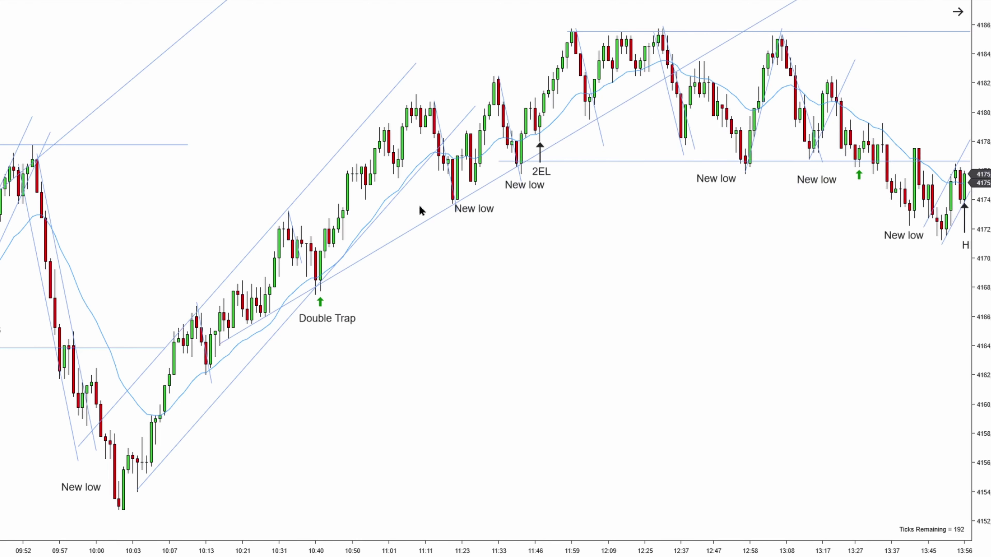
left_click_drag(440, 219, 380, 129)
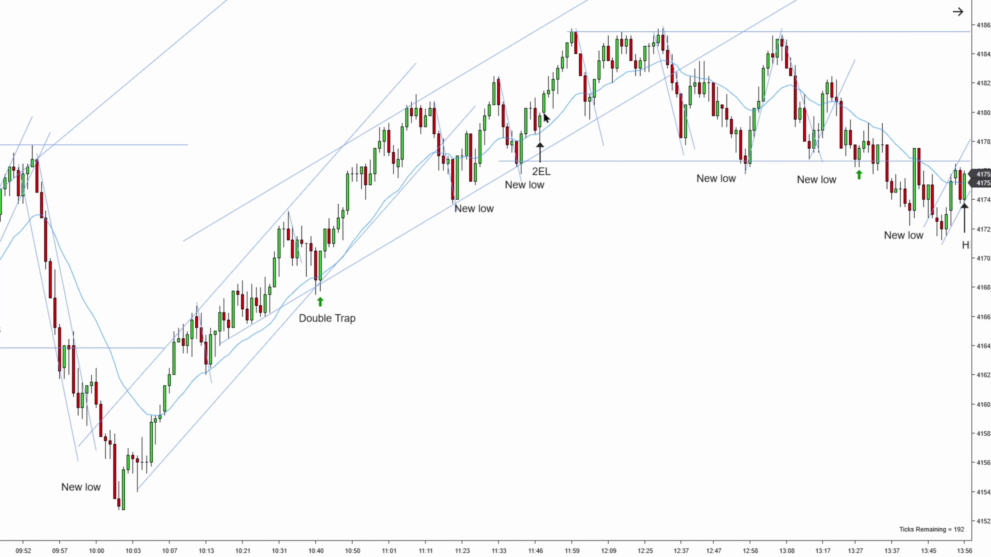
Step: Draw a descending channel from the 13:08 high, with one line over the lower highs and a parallel line beneath the new lows
left_click_drag(660, 141, 393, 150)
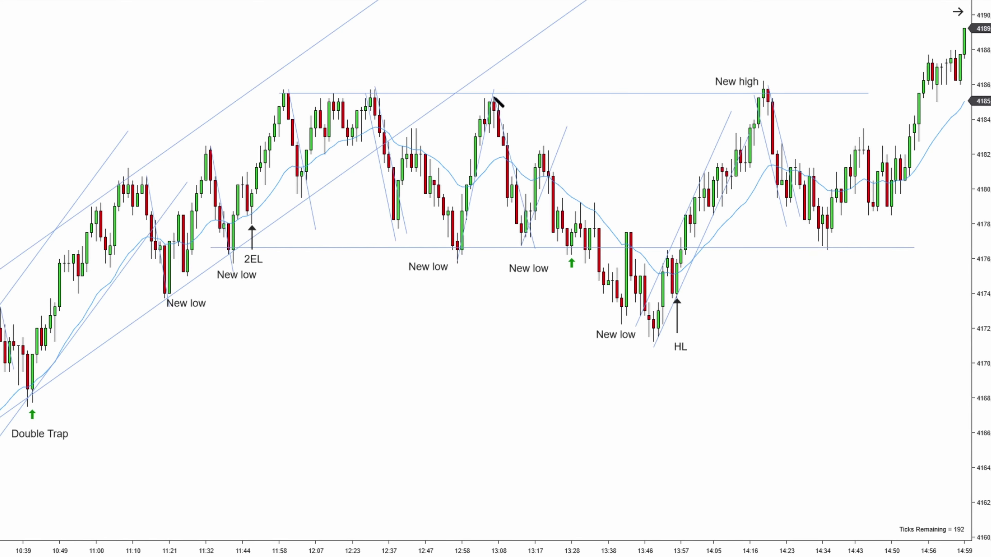
left_click_drag(494, 96, 699, 331)
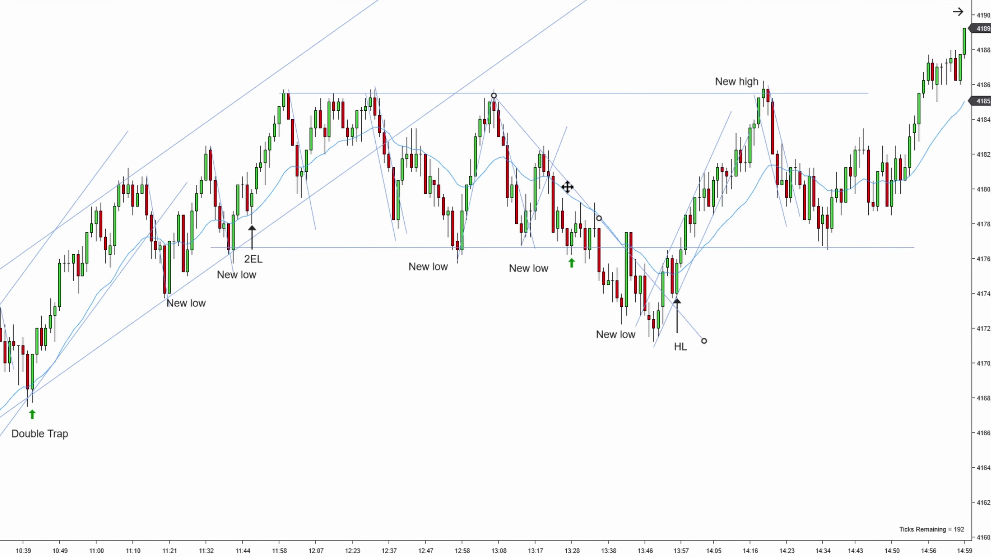
left_click_drag(568, 188, 540, 261)
left_click(631, 231)
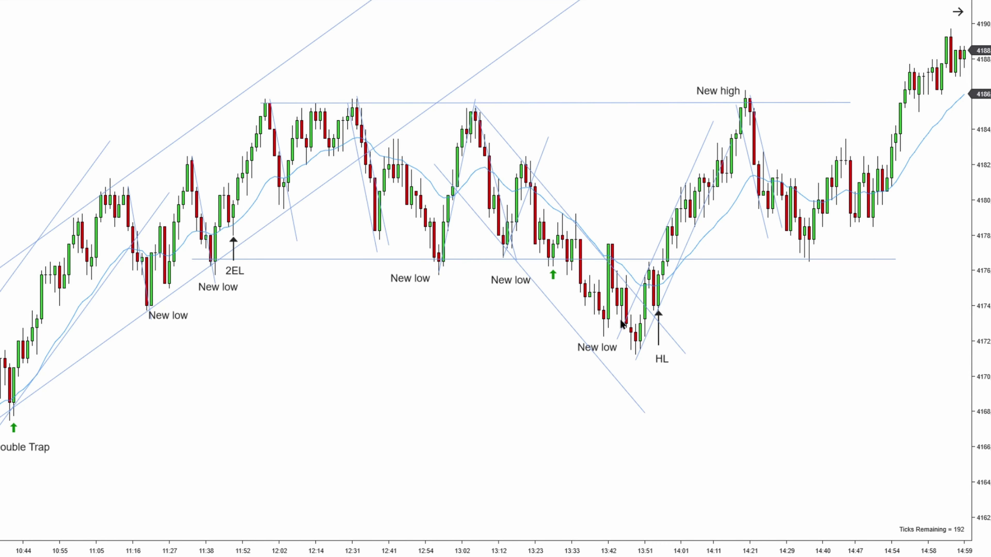
scroll(466, 356, "up", 3)
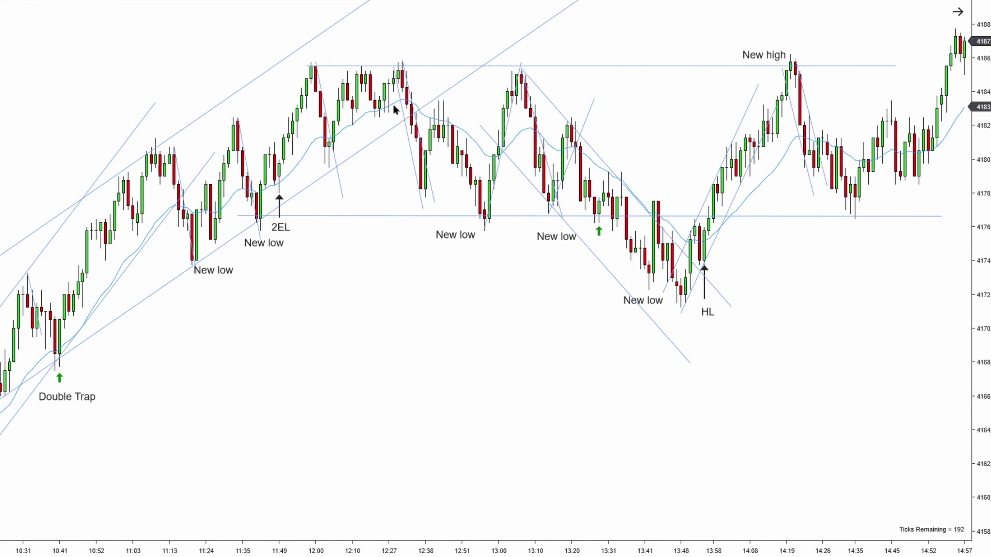
left_click_drag(711, 111, 702, 113)
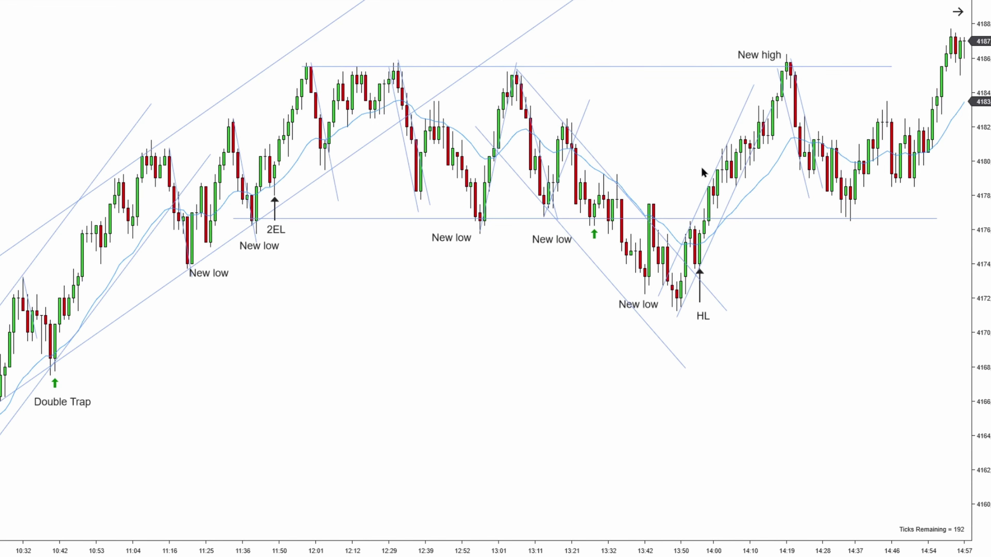
scroll(701, 126, "up", 6)
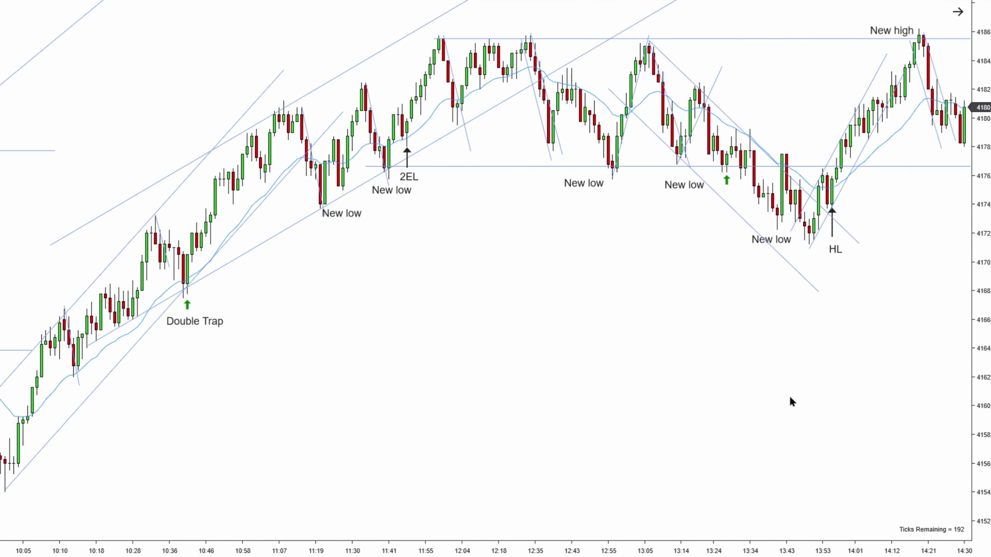